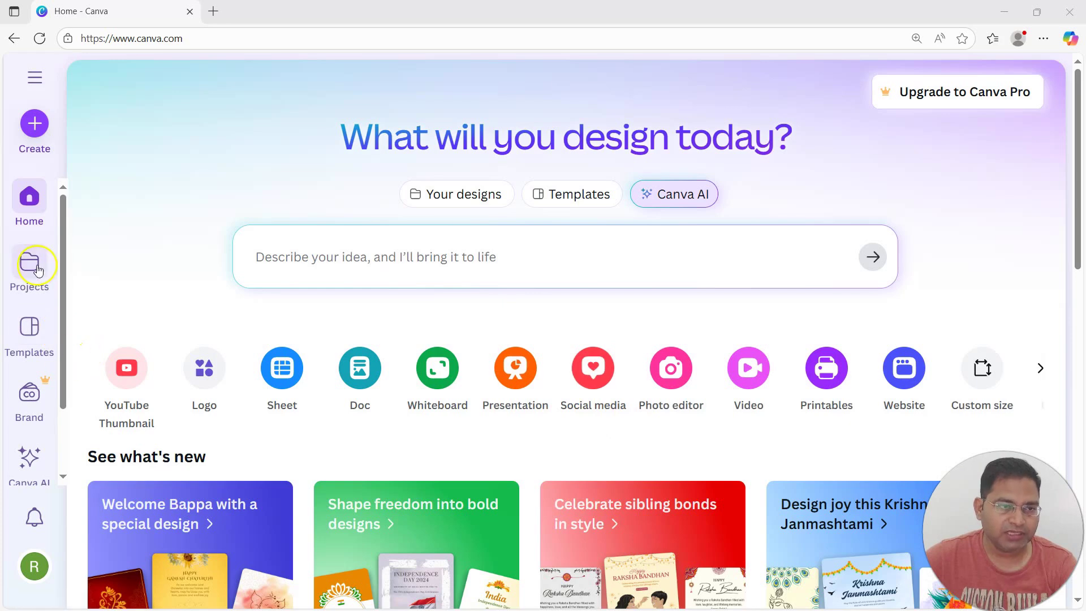
Create a blank Instagram Post (4:5) design from the Social media Instagram formats
{"action": "left_click", "coordinate": [34, 123]}
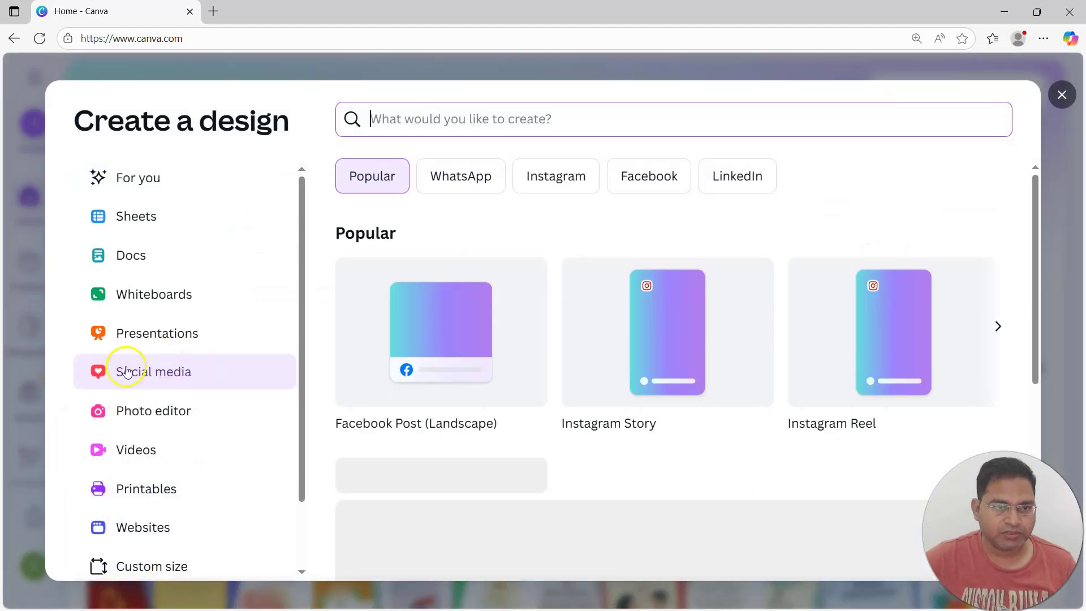
{"action": "left_click", "coordinate": [158, 374]}
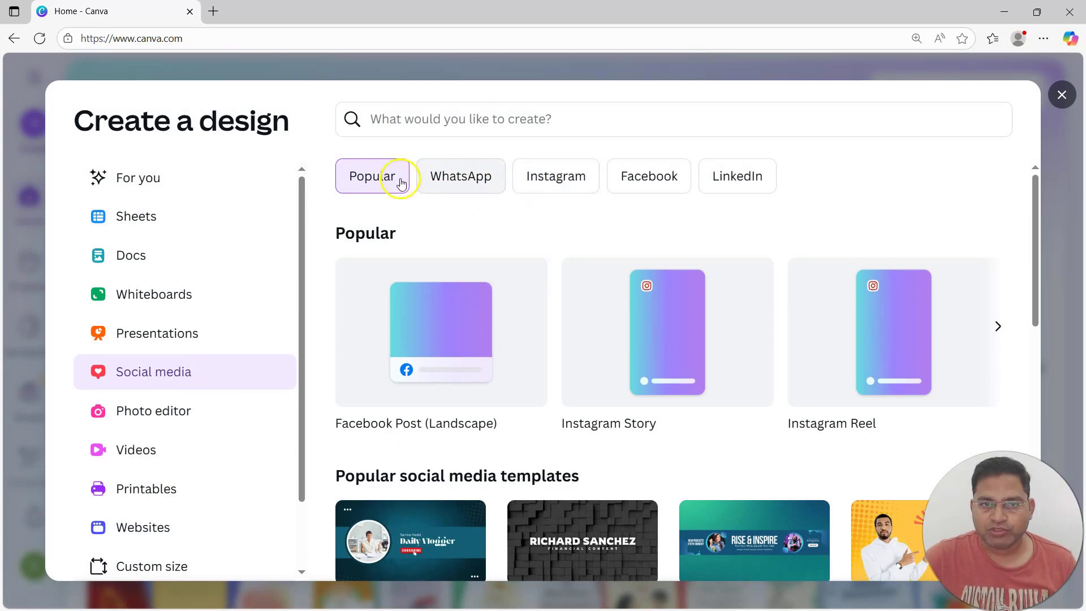
{"action": "left_click", "coordinate": [552, 179]}
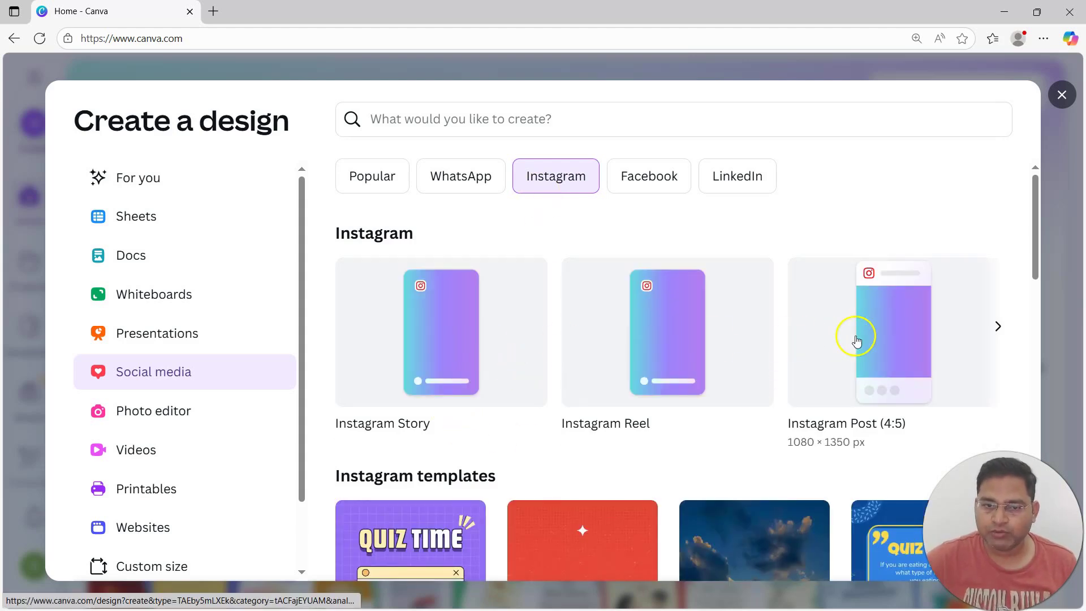
{"action": "left_click", "coordinate": [404, 346]}
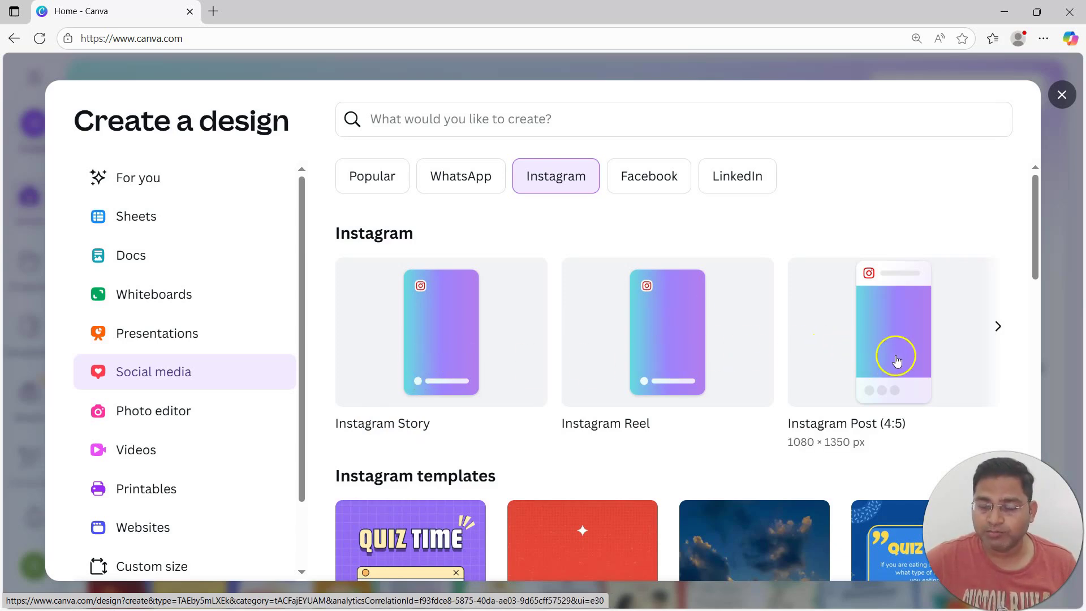
{"action": "left_click", "coordinate": [1001, 328]}
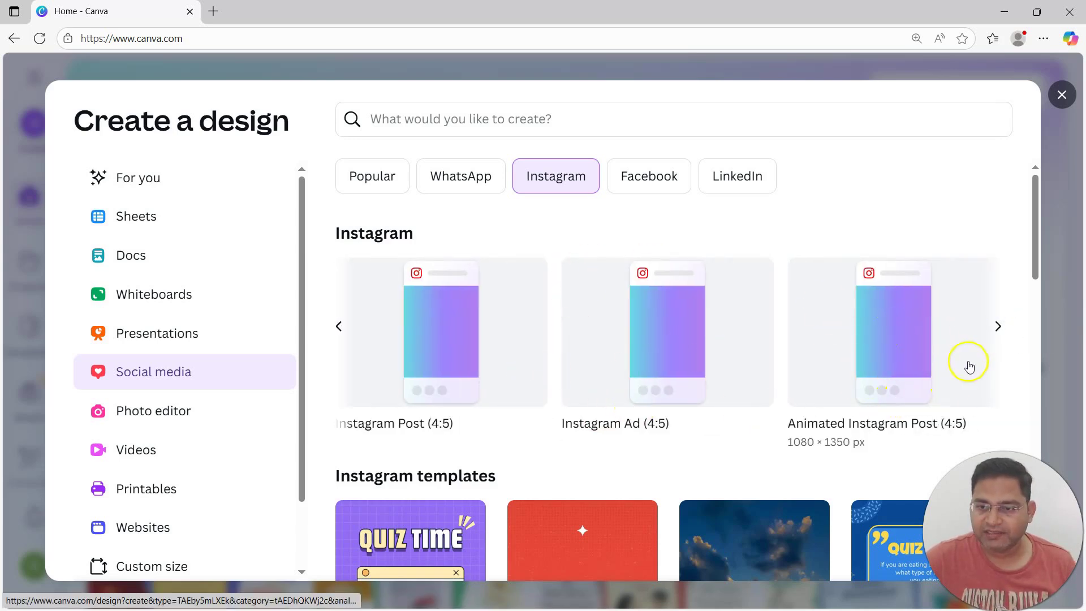
{"action": "left_click", "coordinate": [997, 326]}
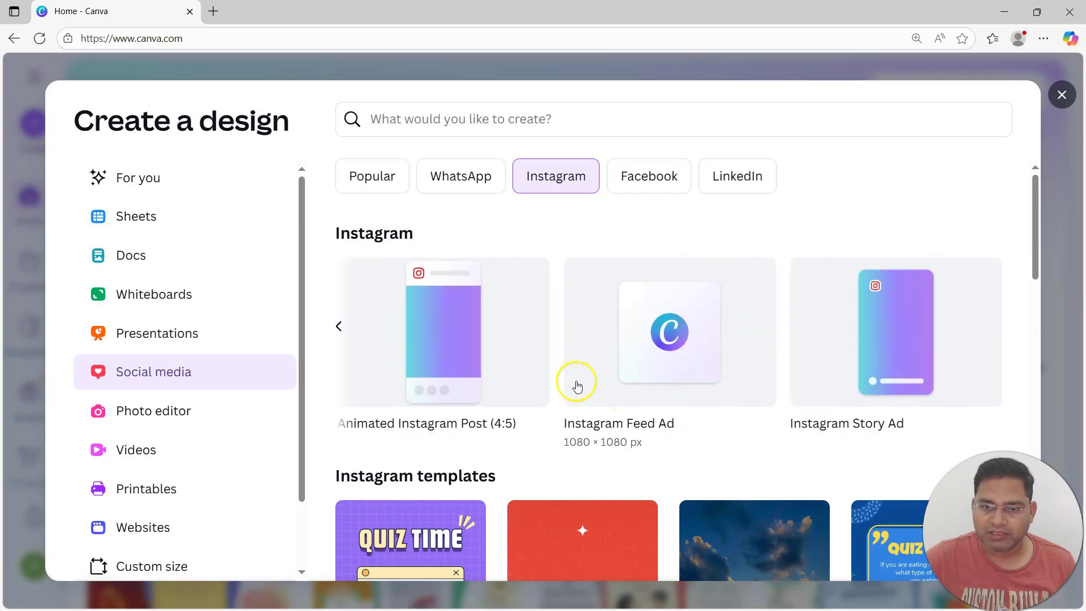
{"action": "left_click", "coordinate": [339, 326]}
{"action": "left_click", "coordinate": [339, 328]}
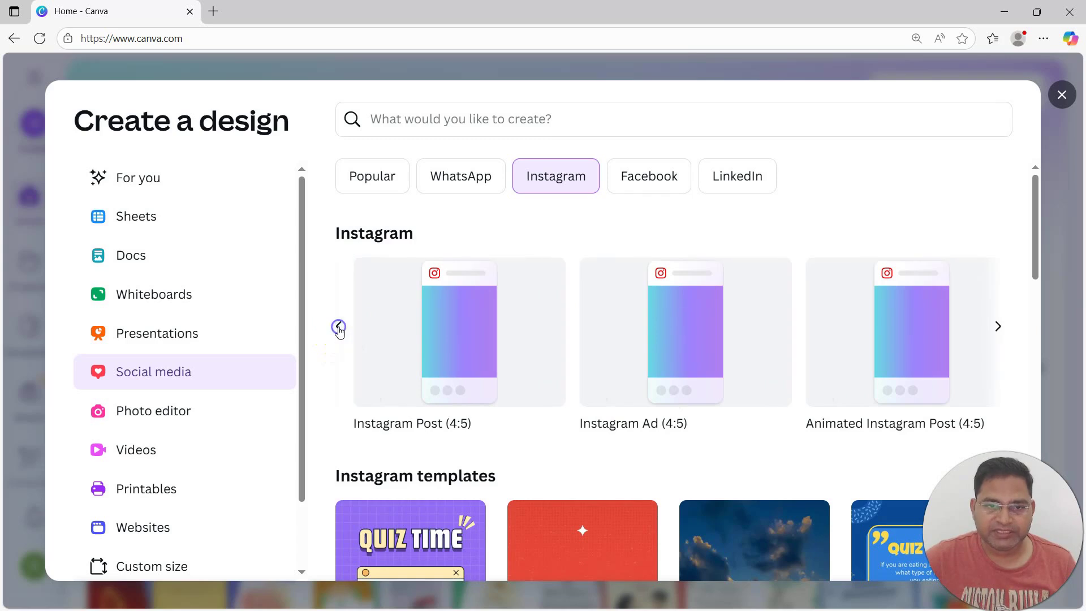
{"action": "left_click", "coordinate": [889, 348]}
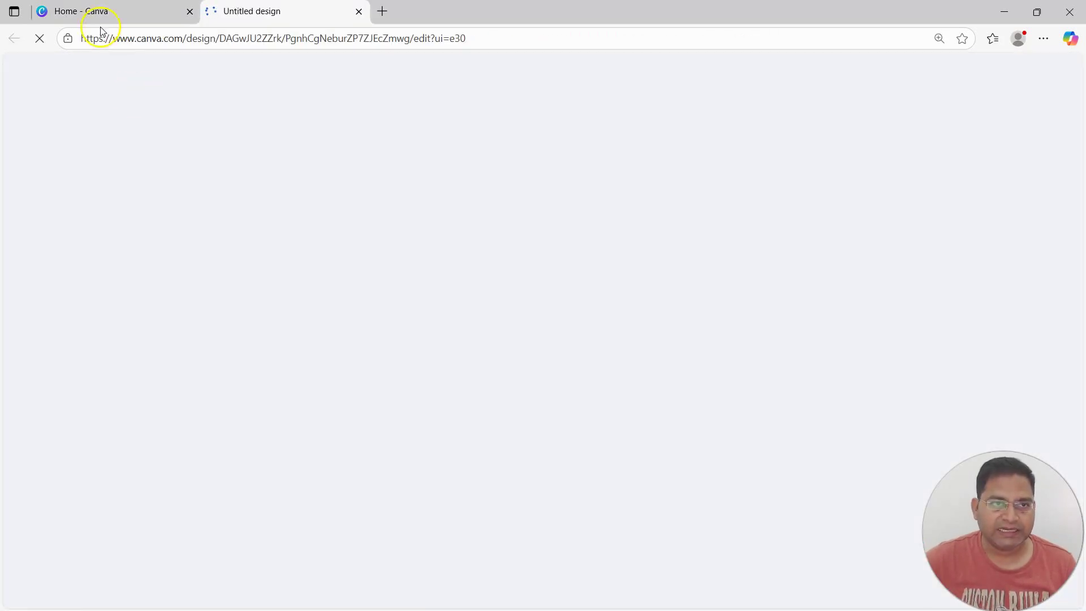
Switch from the Home design chooser to the new Untitled Instagram Post (4:5) tab
{"action": "left_click", "coordinate": [97, 11]}
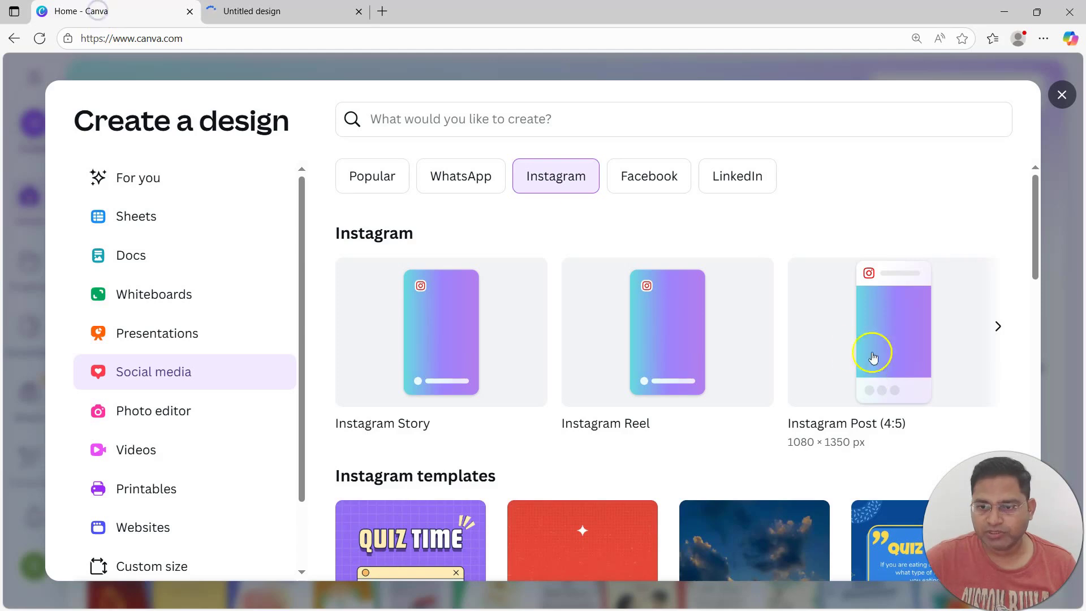
{"action": "scroll", "coordinate": [792, 456], "scroll_direction": "down", "scroll_amount": 4}
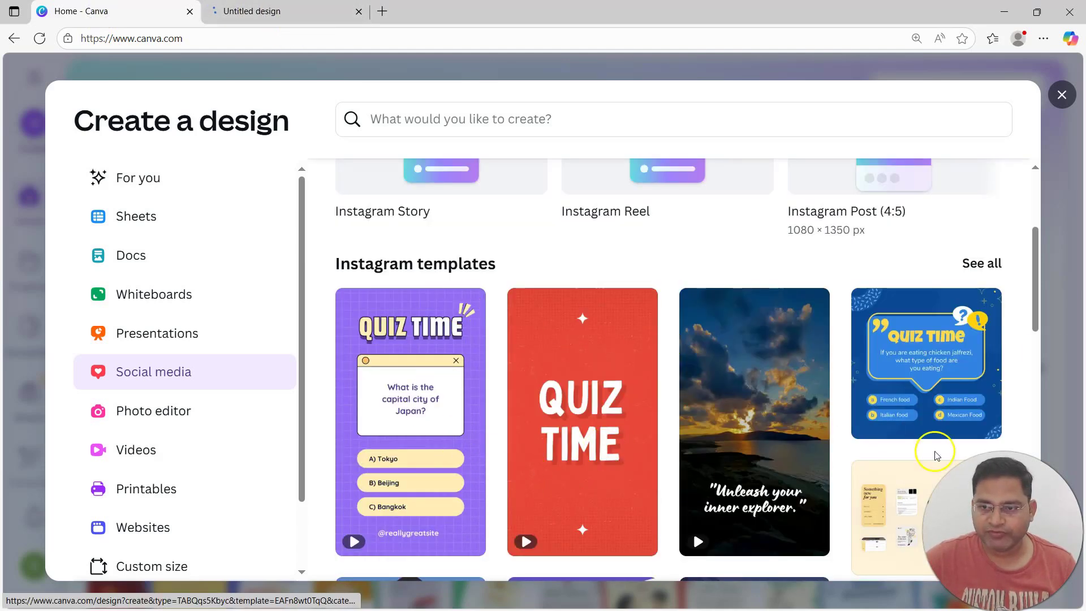
{"action": "scroll", "coordinate": [572, 384], "scroll_direction": "down", "scroll_amount": 2}
{"action": "scroll", "coordinate": [573, 384], "scroll_direction": "up", "scroll_amount": 6}
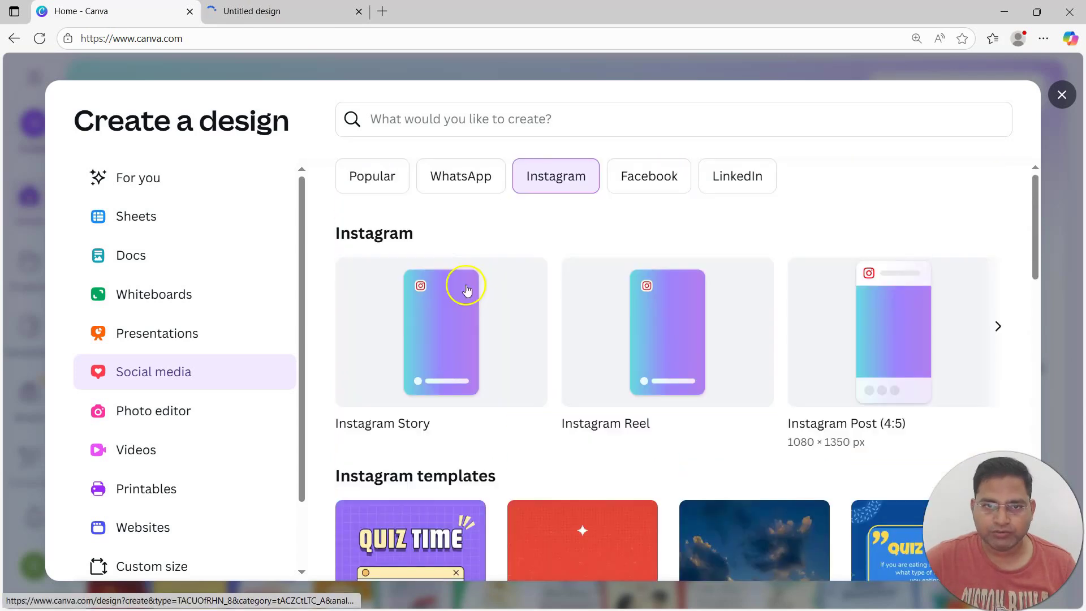
{"action": "scroll", "coordinate": [588, 416], "scroll_direction": "down", "scroll_amount": 8}
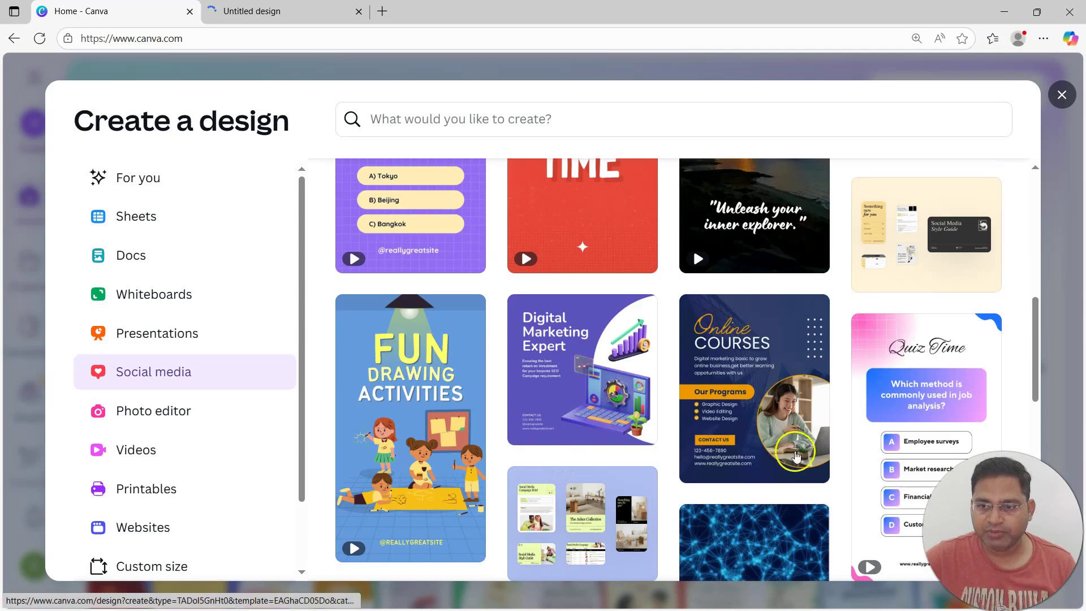
{"action": "scroll", "coordinate": [796, 455], "scroll_direction": "down", "scroll_amount": 6}
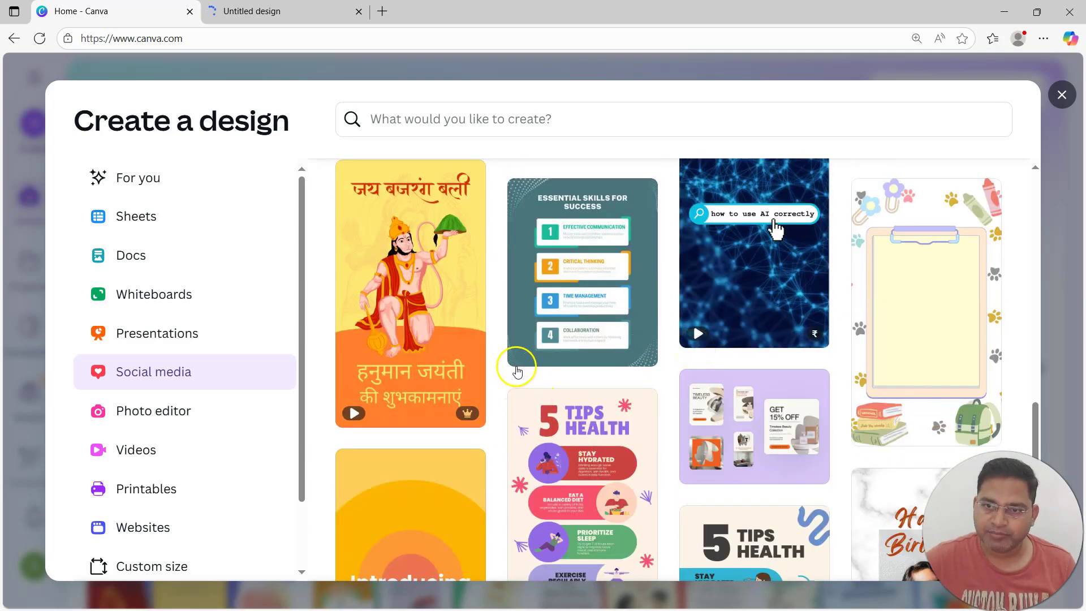
{"action": "left_click", "coordinate": [279, 12]}
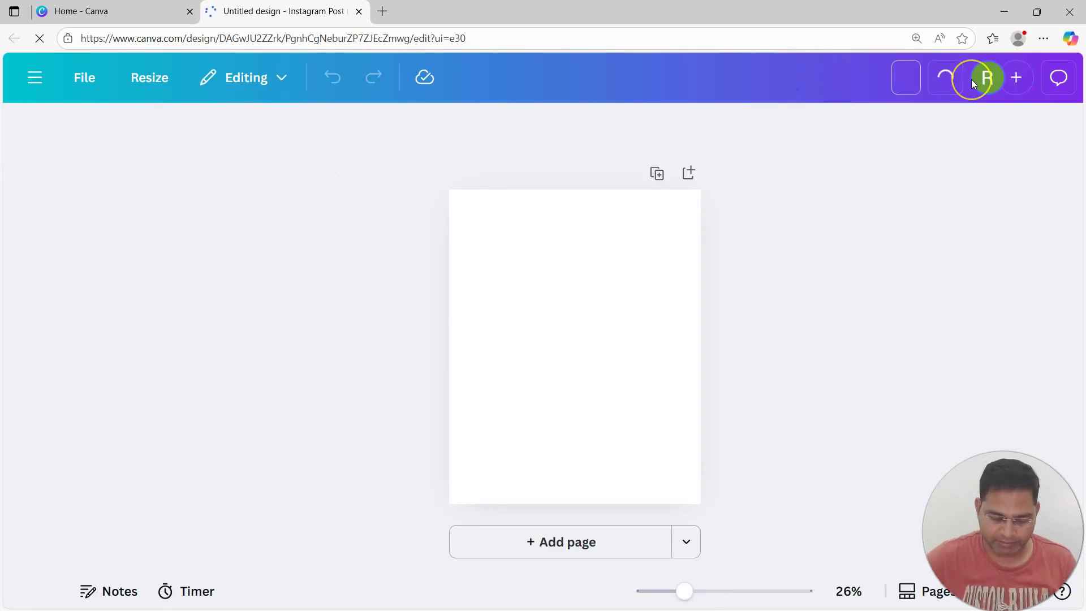
Title the design 'my first insta post design on canva' and show the Design panel's style suggestions
{"action": "type", "text": "my firs"}
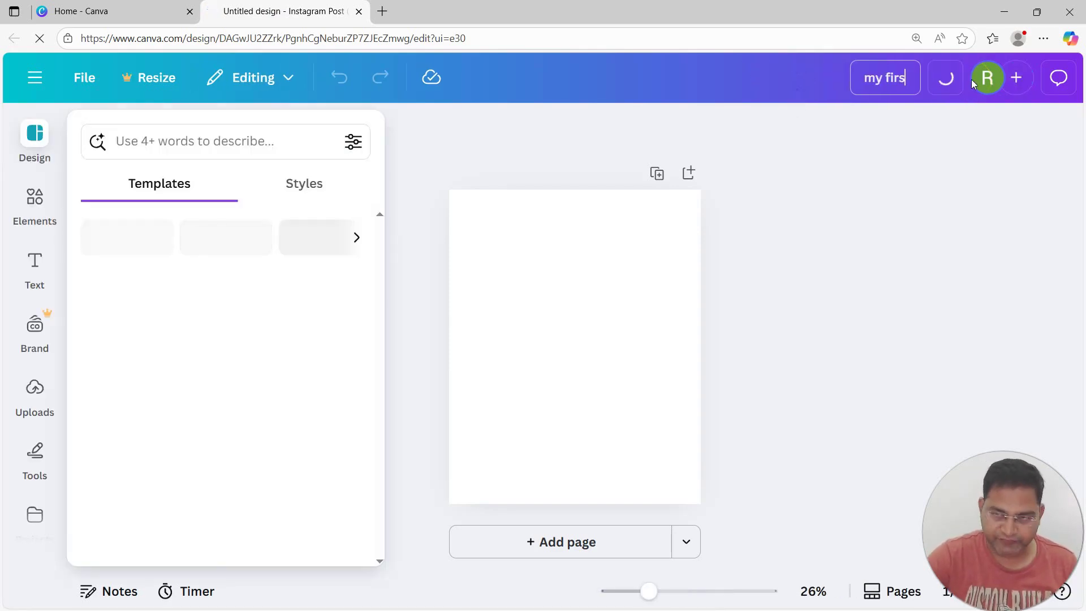
{"action": "type", "text": "t insta post de"}
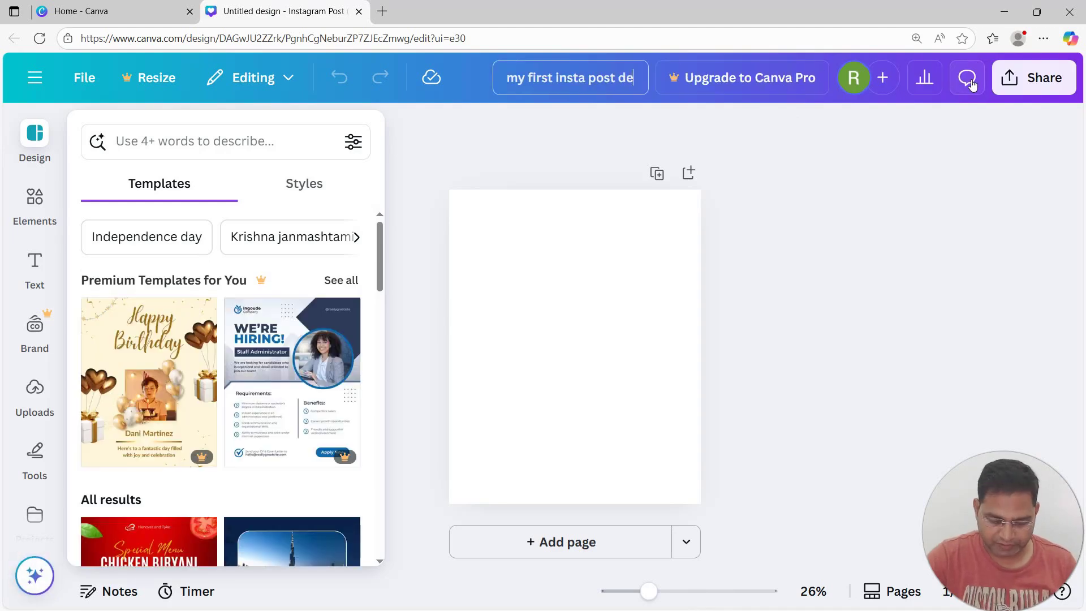
{"action": "type", "text": "sign on canva"}
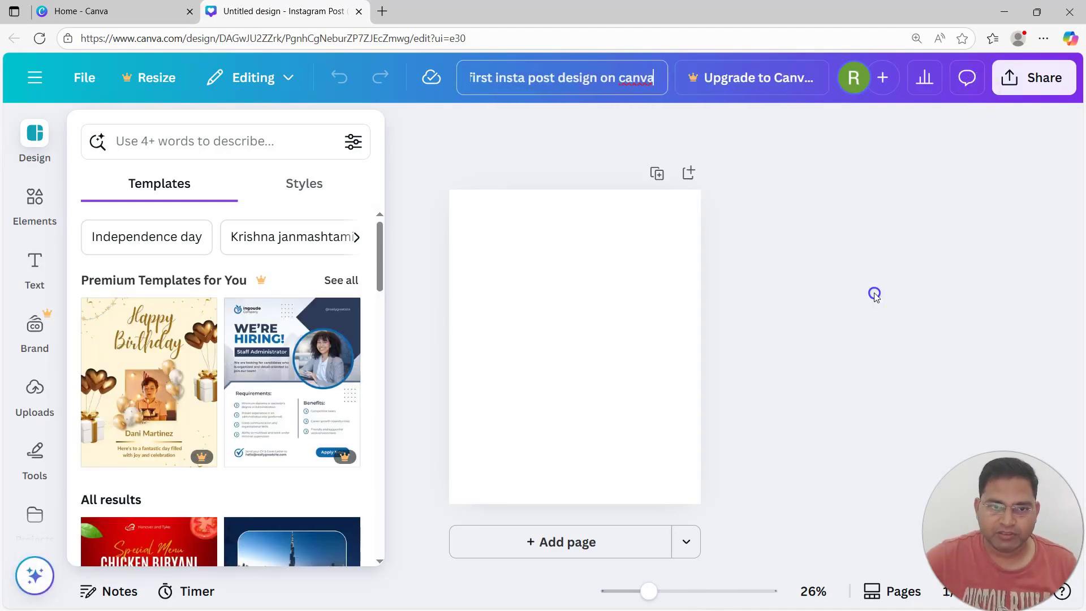
{"action": "left_click", "coordinate": [622, 272]}
{"action": "left_click", "coordinate": [437, 147]}
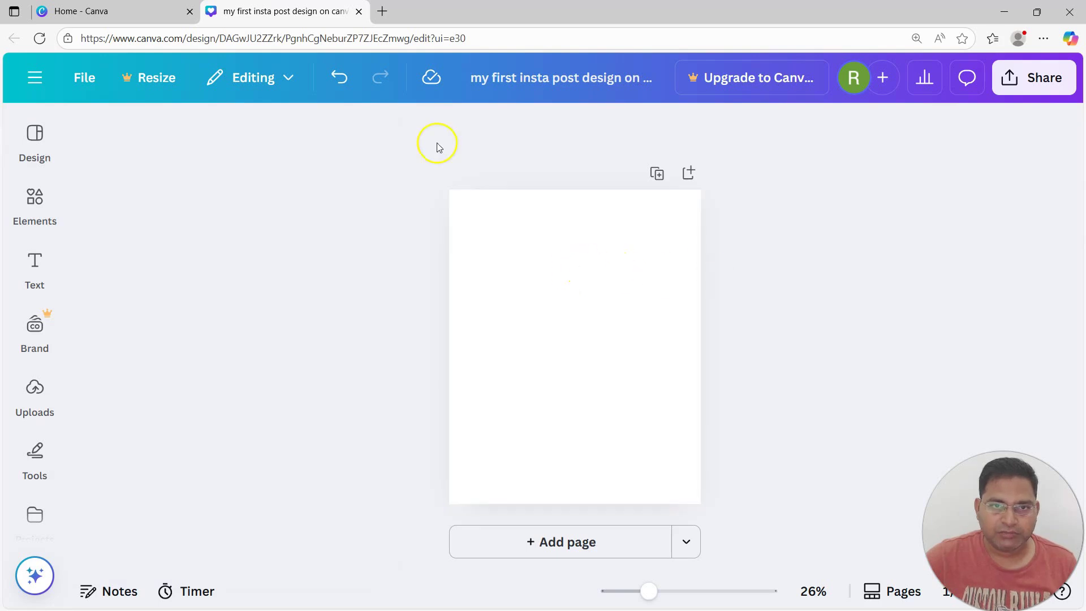
{"action": "left_click", "coordinate": [35, 143]}
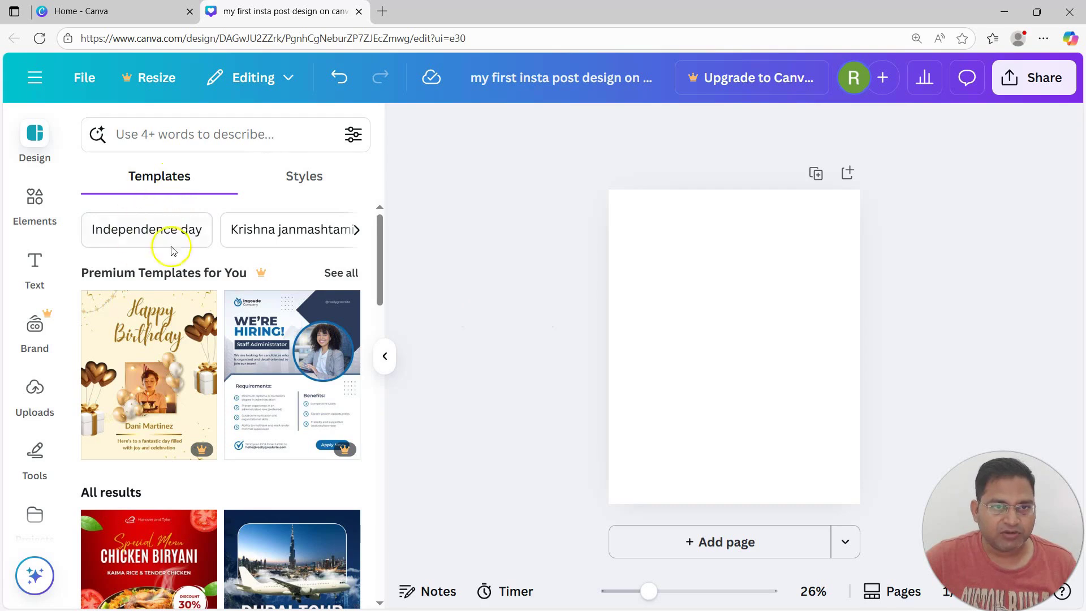
{"action": "left_click", "coordinate": [288, 176]}
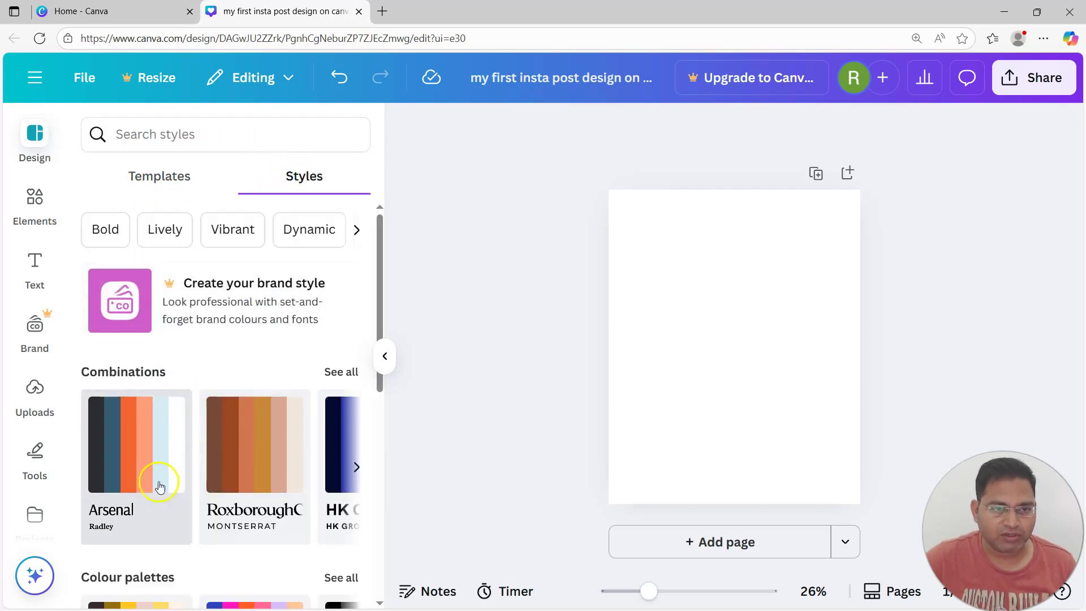
{"action": "scroll", "coordinate": [152, 475], "scroll_direction": "down", "scroll_amount": 3}
{"action": "scroll", "coordinate": [131, 463], "scroll_direction": "down", "scroll_amount": 5}
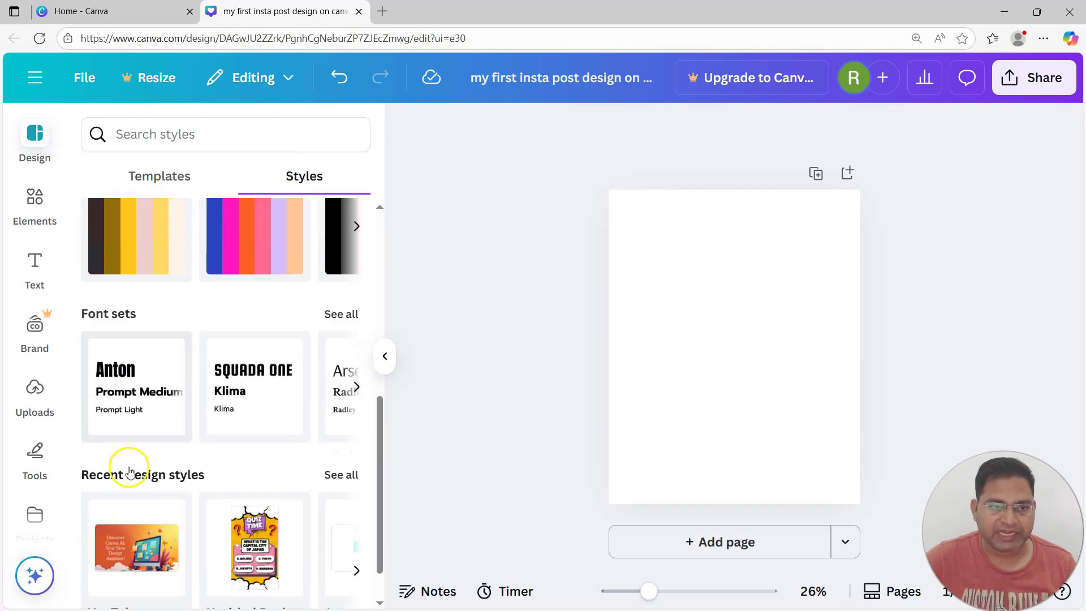
{"action": "mouse_move", "coordinate": [162, 521]}
{"action": "scroll", "coordinate": [182, 529], "scroll_direction": "down", "scroll_amount": 1}
{"action": "scroll", "coordinate": [182, 274], "scroll_direction": "up", "scroll_amount": 8}
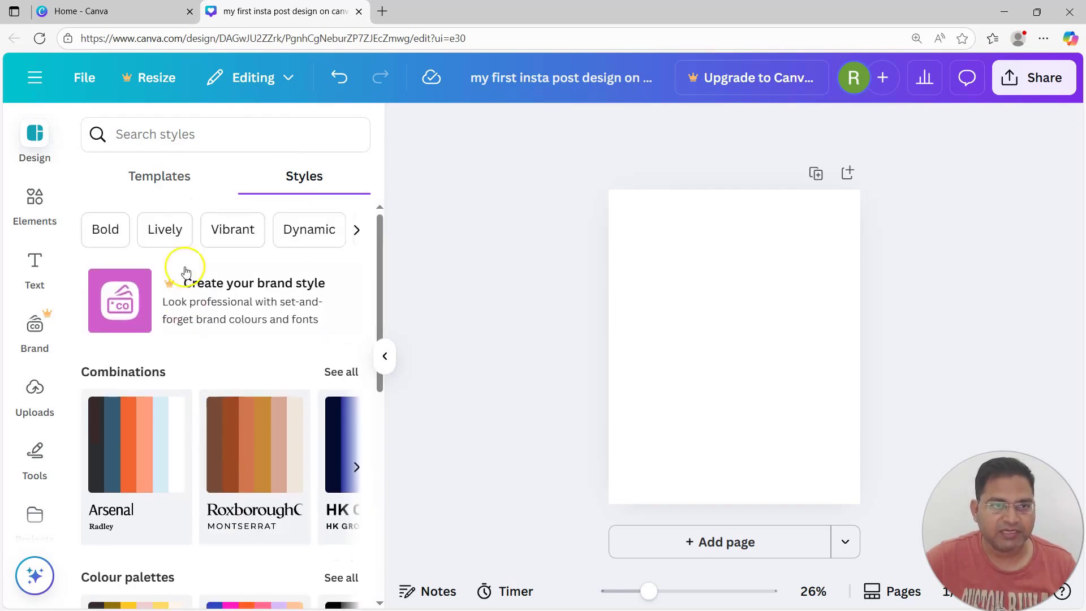
{"action": "left_click", "coordinate": [174, 179]}
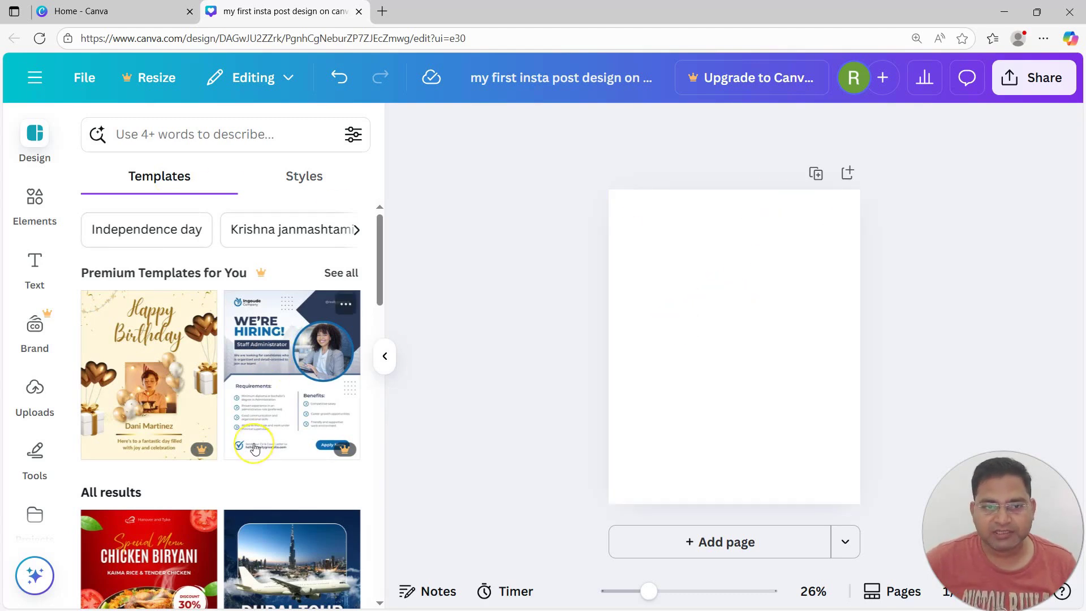
{"action": "scroll", "coordinate": [254, 448], "scroll_direction": "down", "scroll_amount": 5}
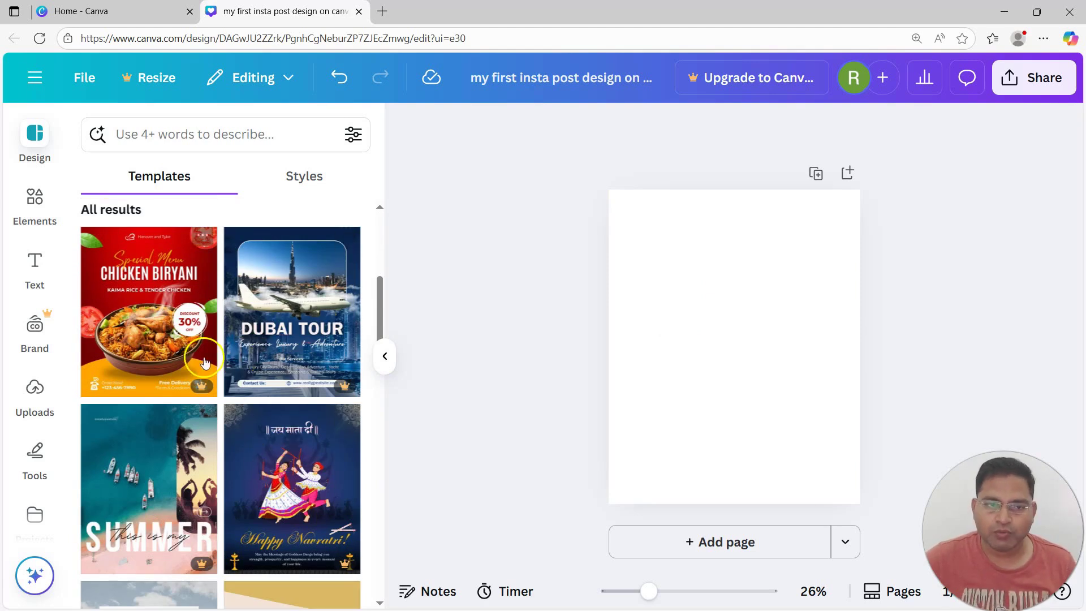
{"action": "scroll", "coordinate": [206, 501], "scroll_direction": "down", "scroll_amount": 1}
{"action": "scroll", "coordinate": [150, 467], "scroll_direction": "up", "scroll_amount": 4}
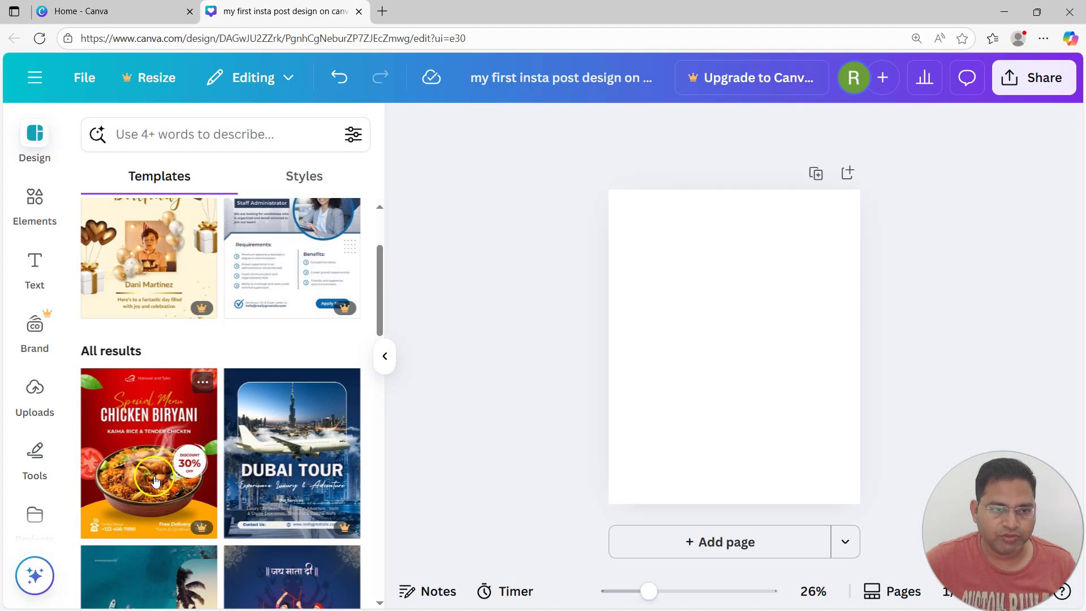
{"action": "mouse_move", "coordinate": [346, 533]}
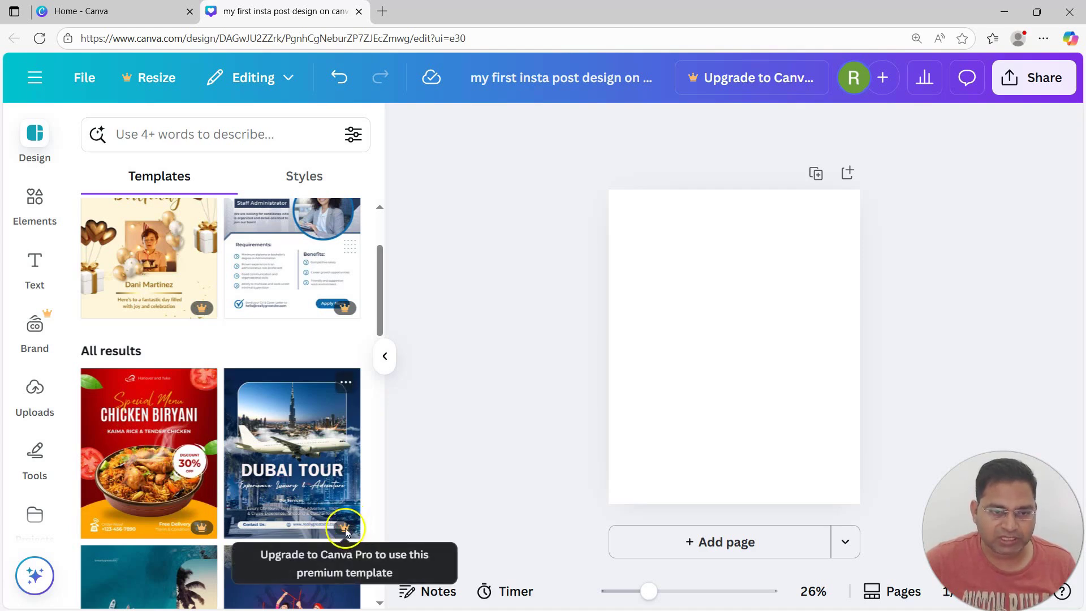
{"action": "mouse_move", "coordinate": [204, 528]}
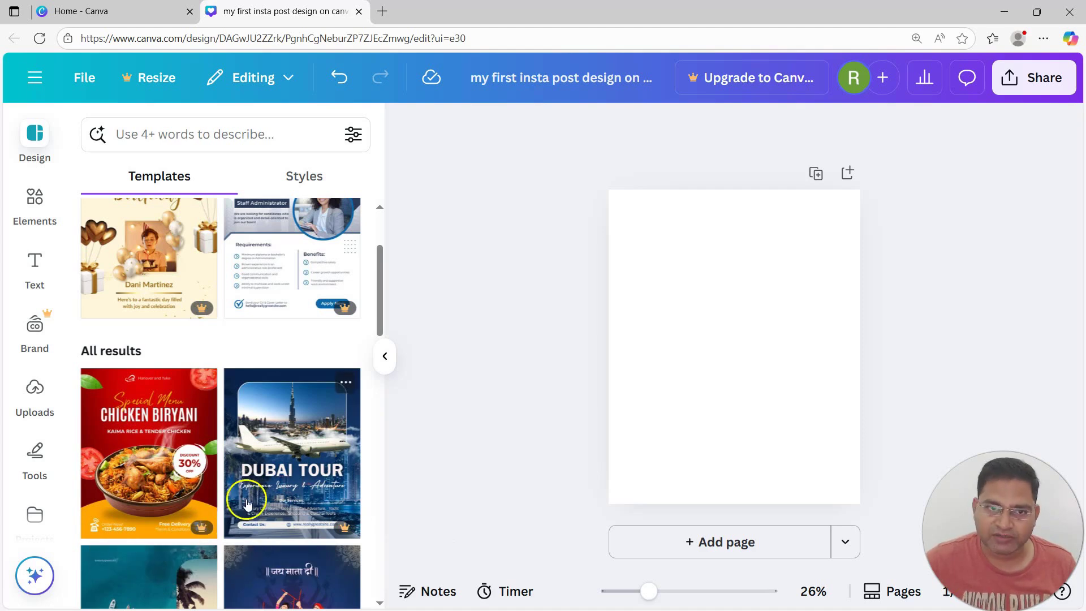
{"action": "scroll", "coordinate": [292, 489], "scroll_direction": "down", "scroll_amount": 3}
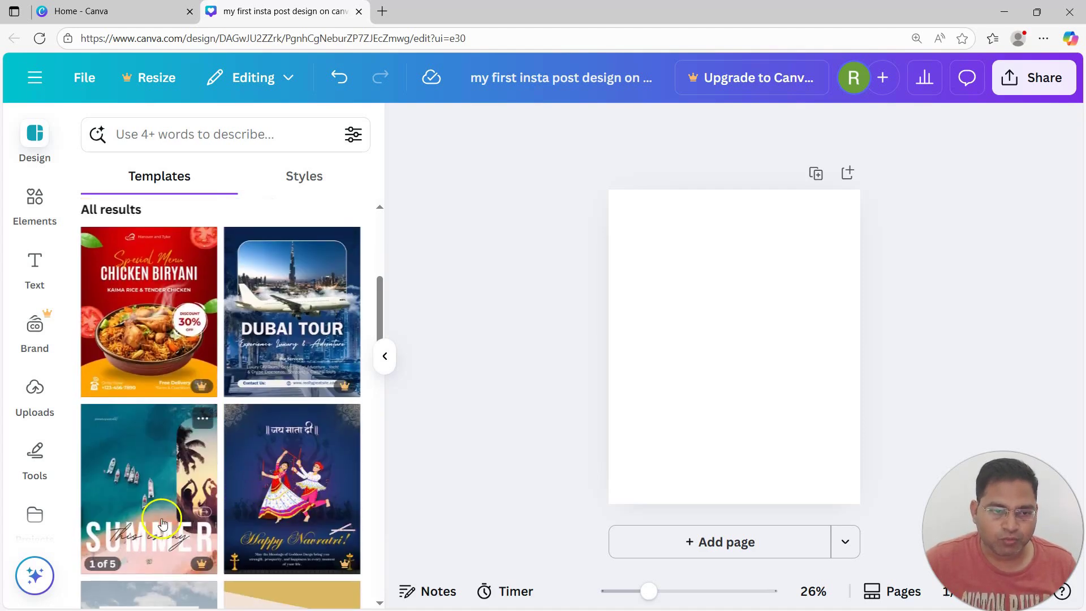
{"action": "scroll", "coordinate": [162, 522], "scroll_direction": "down", "scroll_amount": 8}
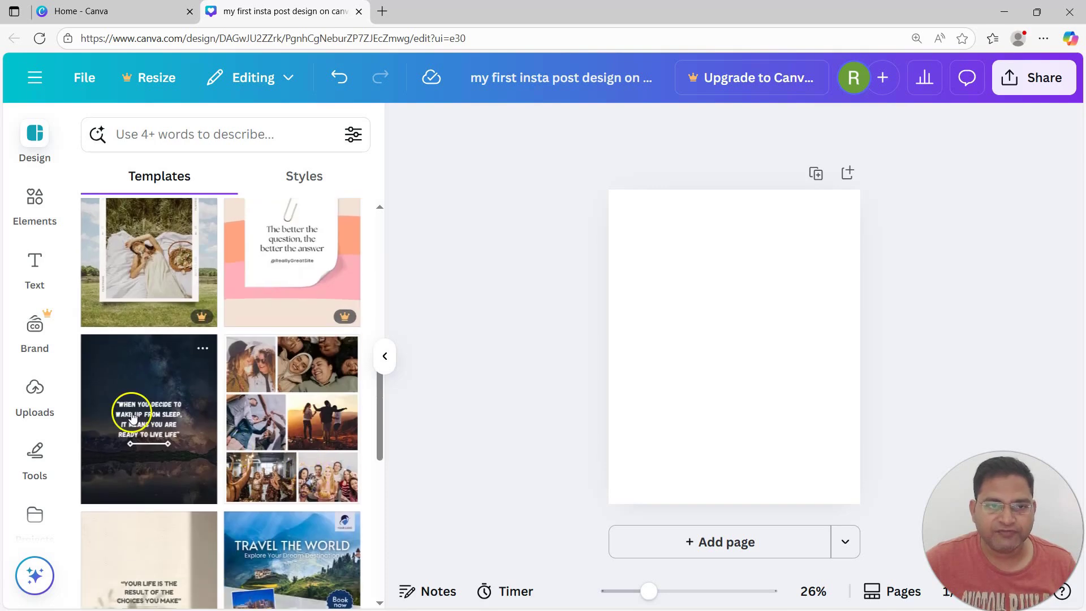
{"action": "left_click", "coordinate": [353, 137]}
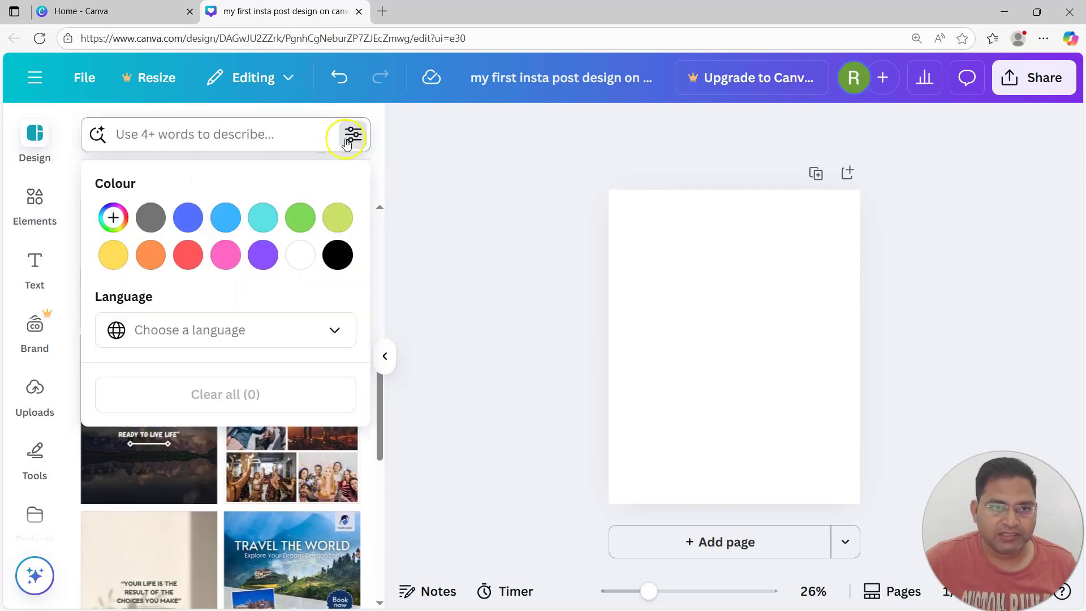
Filter templates by language, trying Hindi first and settling on English (India)
{"action": "left_click", "coordinate": [223, 335]}
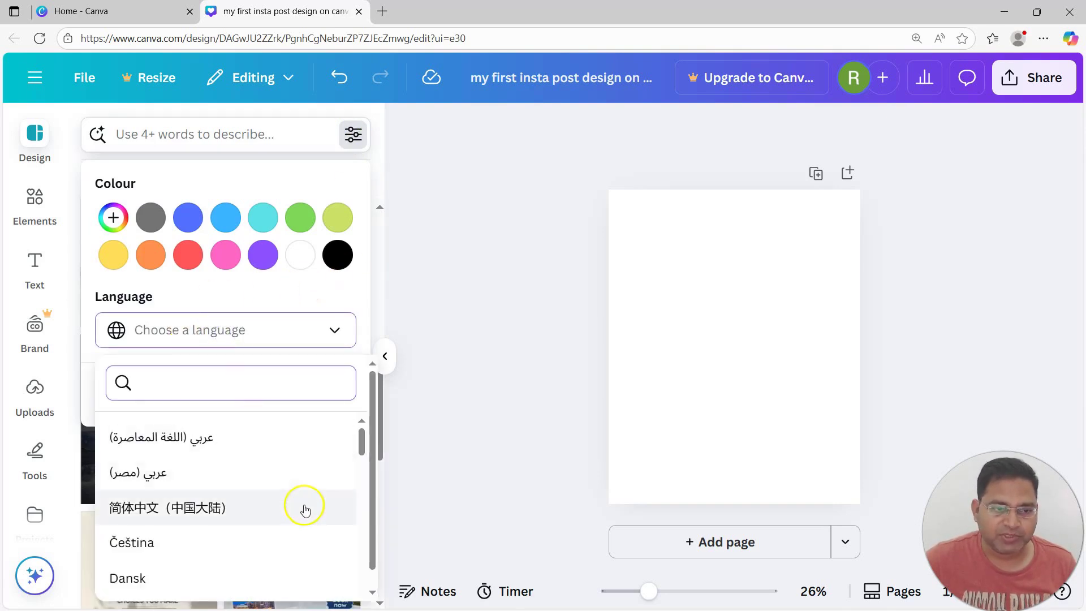
{"action": "scroll", "coordinate": [304, 509], "scroll_direction": "down", "scroll_amount": 4}
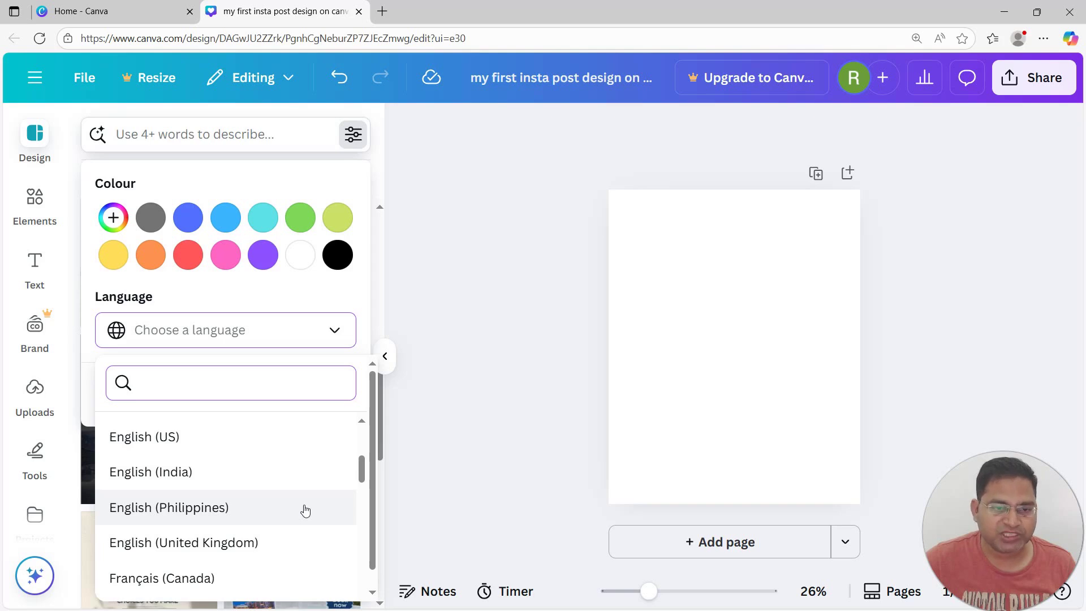
{"action": "left_click", "coordinate": [217, 481]}
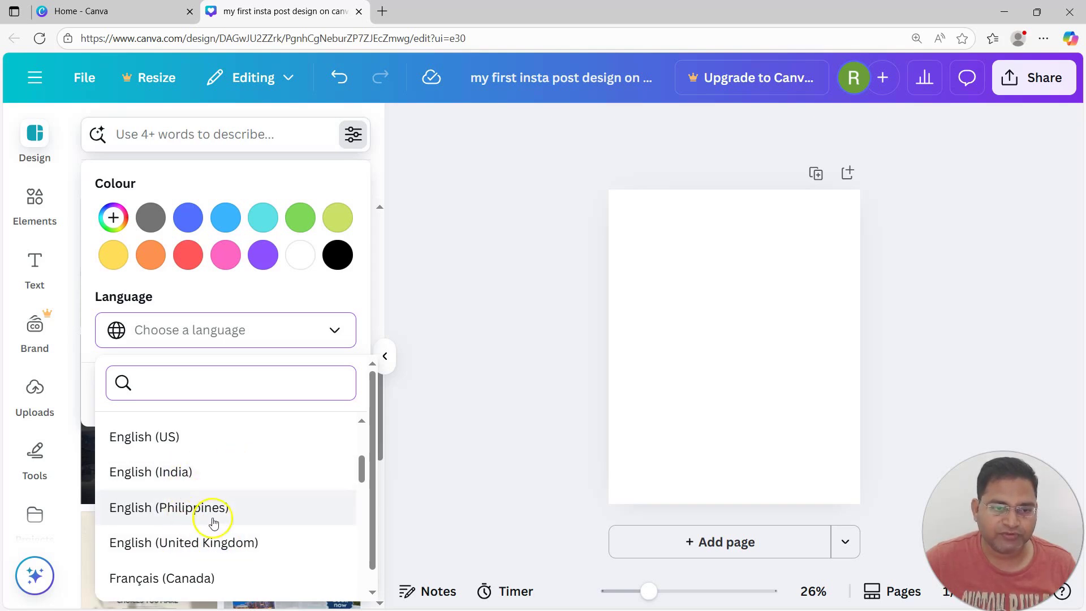
{"action": "scroll", "coordinate": [169, 489], "scroll_direction": "down", "scroll_amount": 5}
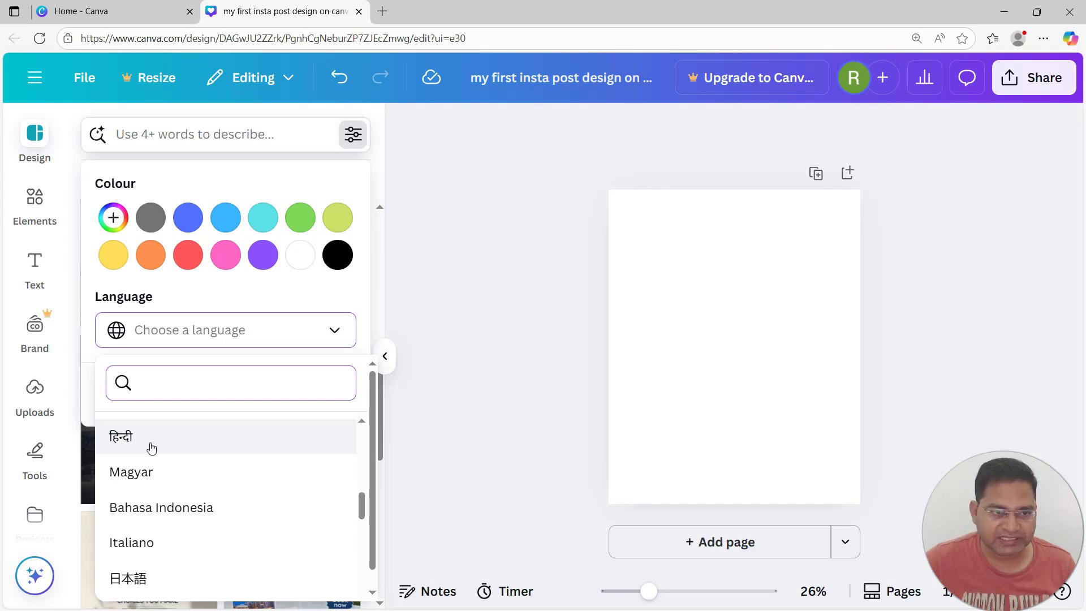
{"action": "left_click", "coordinate": [152, 448]}
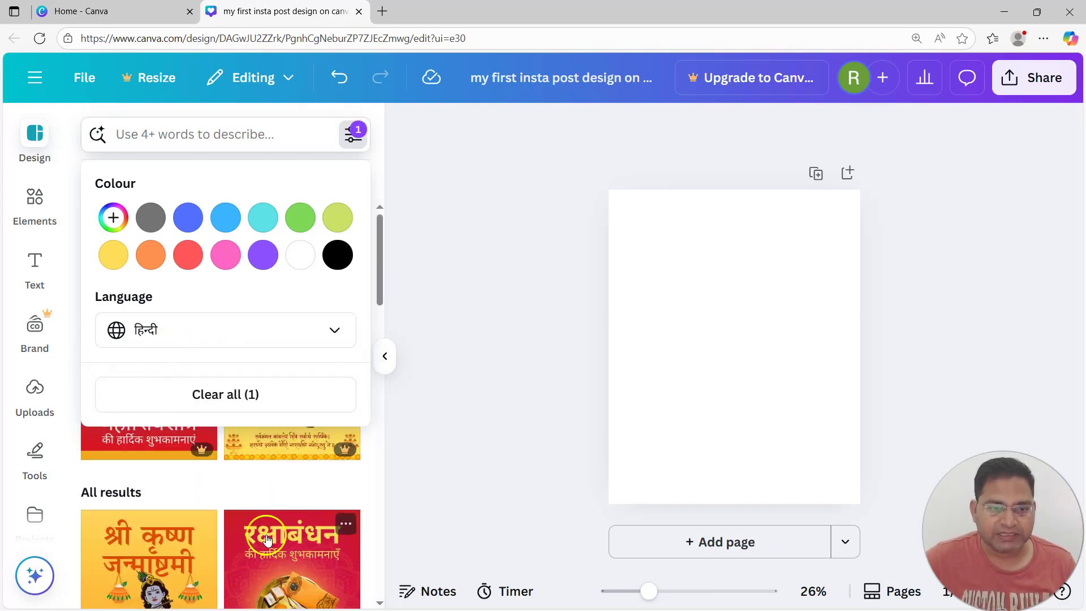
{"action": "left_click", "coordinate": [229, 332]}
{"action": "scroll", "coordinate": [232, 447], "scroll_direction": "up", "scroll_amount": 2}
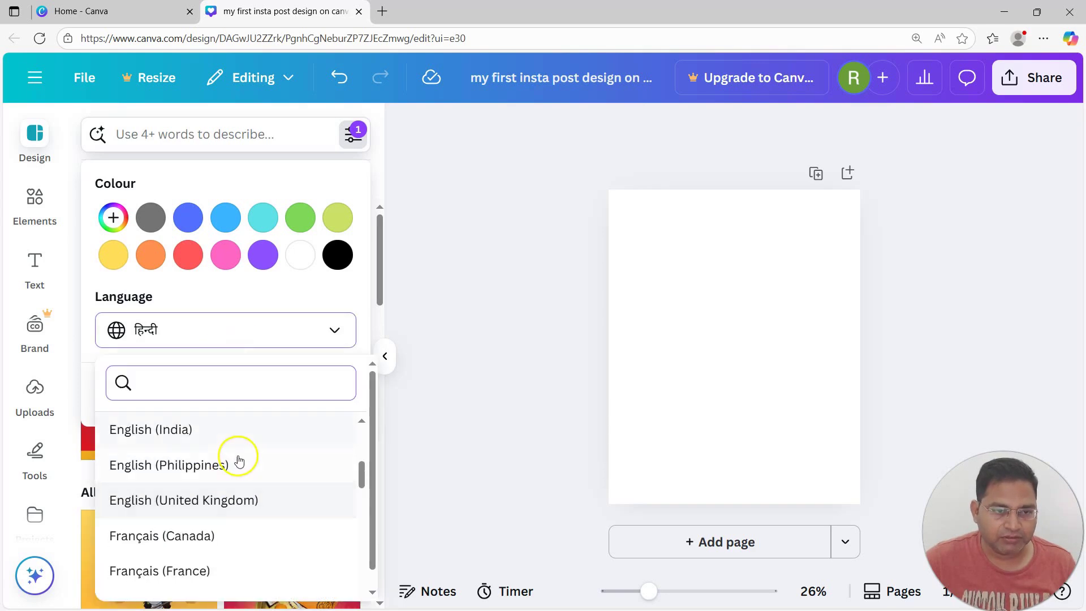
{"action": "left_click", "coordinate": [181, 430]}
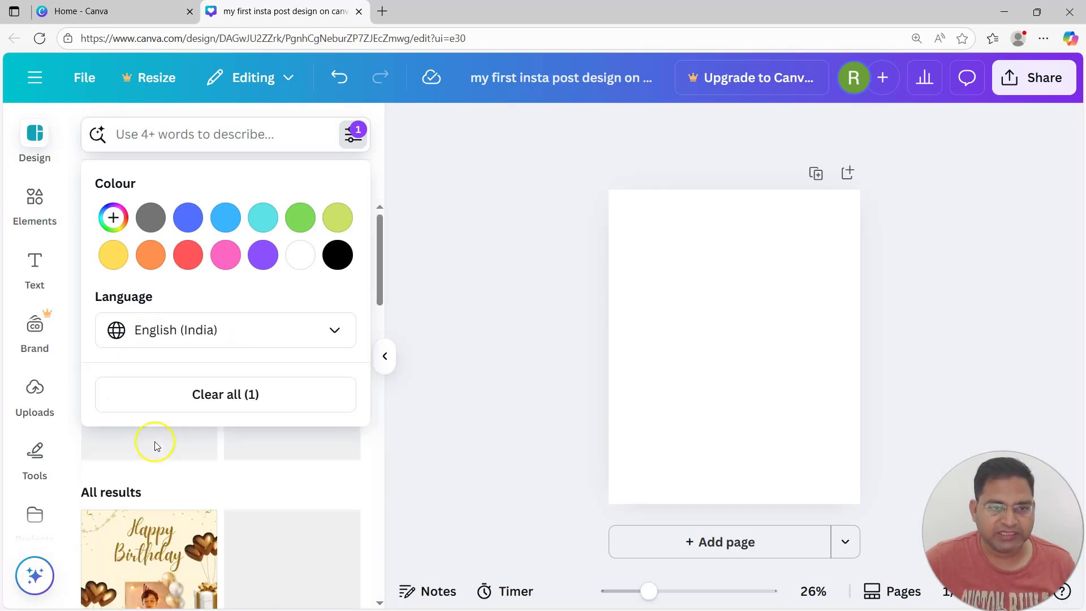
{"action": "left_click", "coordinate": [380, 146]}
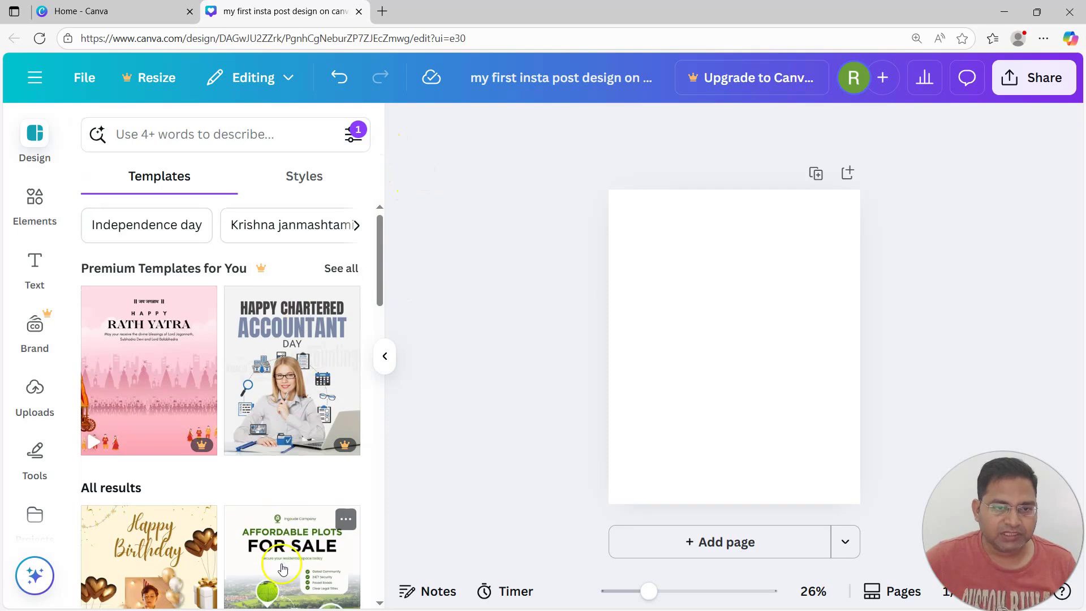
Apply the brown Varanasi Travel Experience template to the page and browse similar templates
{"action": "scroll", "coordinate": [288, 243], "scroll_direction": "down", "scroll_amount": 5}
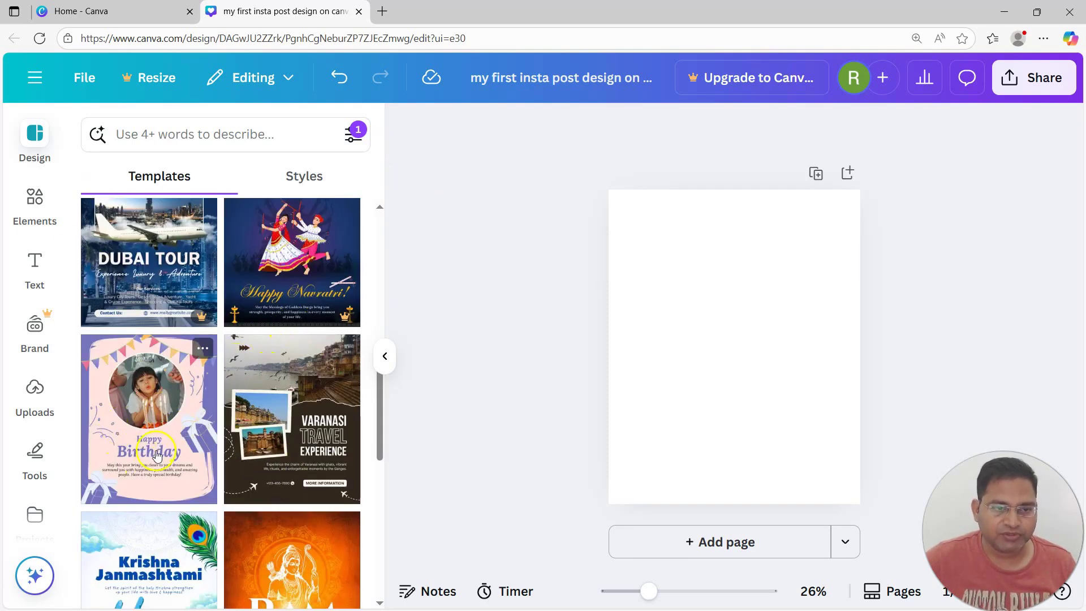
{"action": "left_click", "coordinate": [314, 420]}
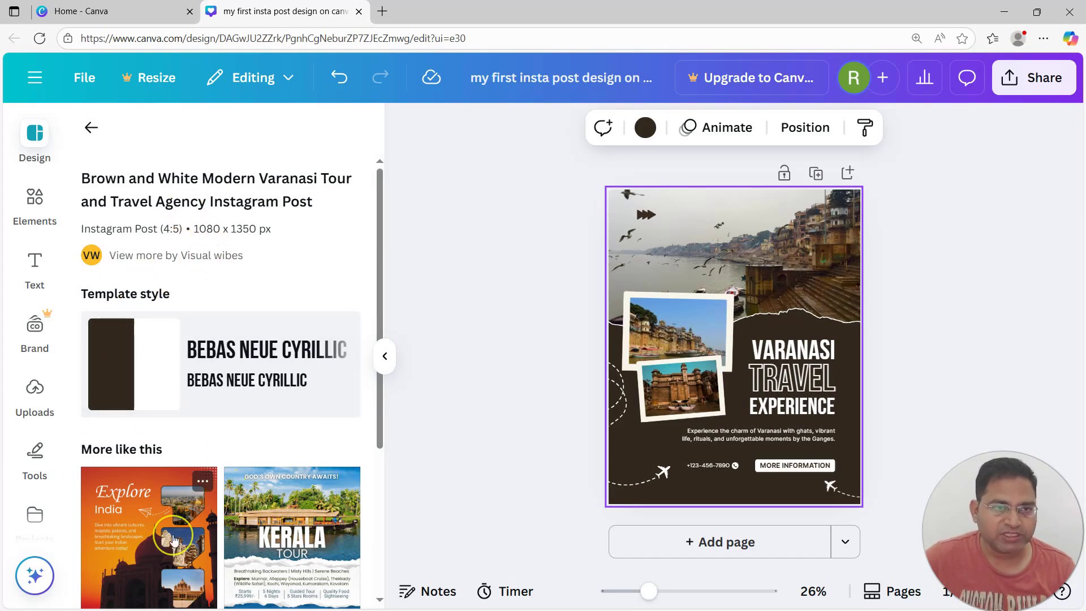
{"action": "scroll", "coordinate": [173, 540], "scroll_direction": "down", "scroll_amount": 3}
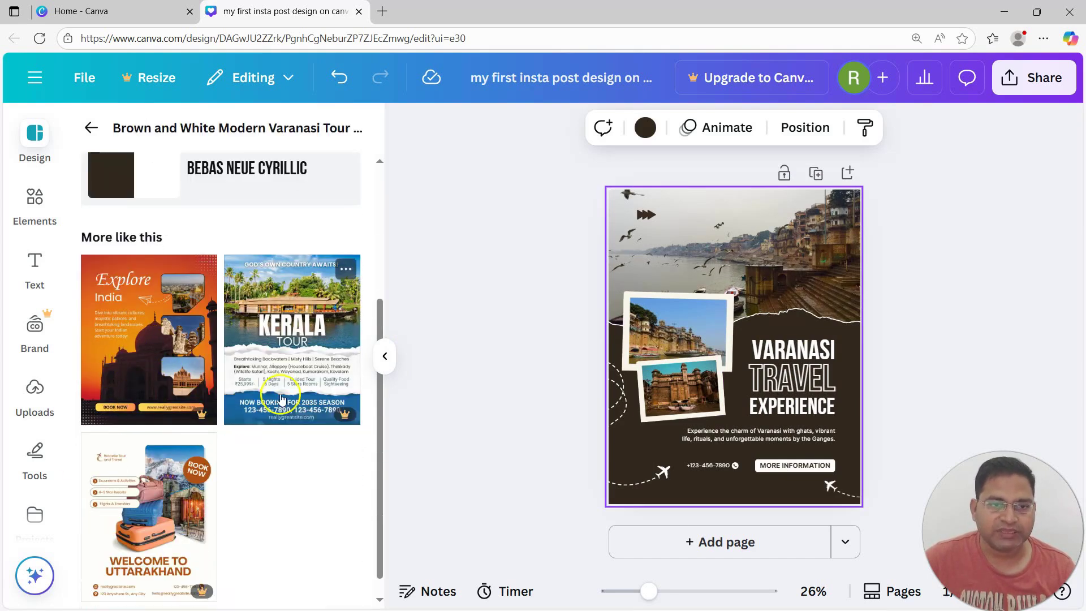
{"action": "scroll", "coordinate": [175, 390], "scroll_direction": "down", "scroll_amount": 1}
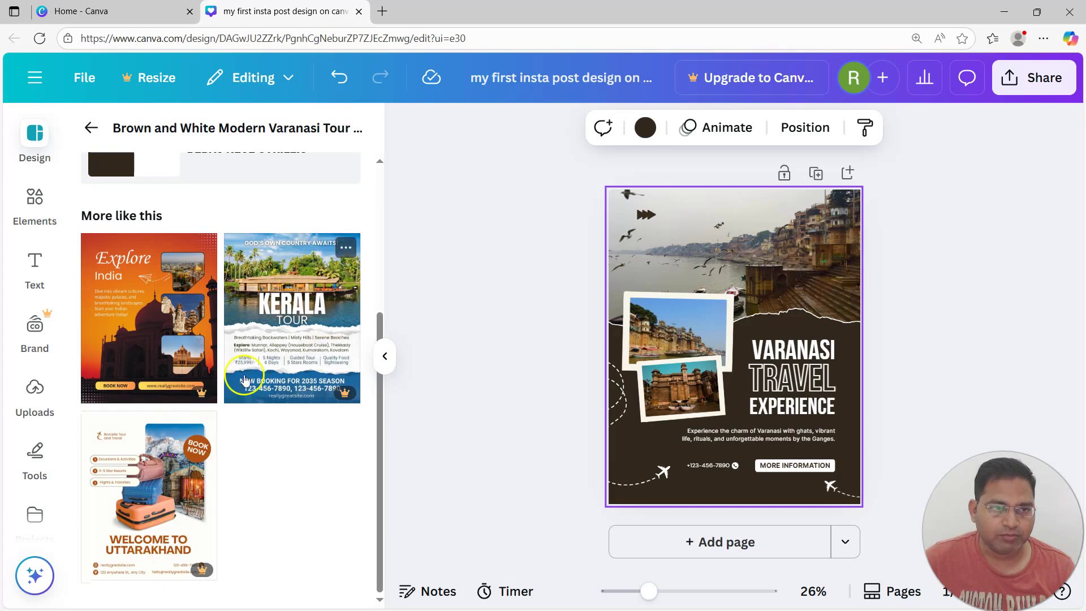
{"action": "scroll", "coordinate": [245, 514], "scroll_direction": "up", "scroll_amount": 4}
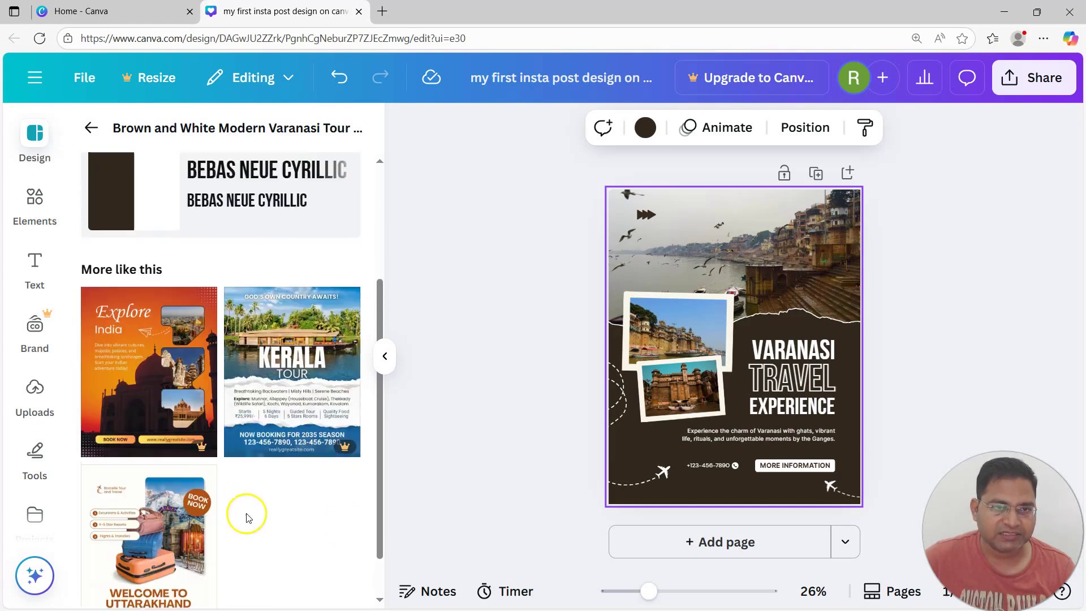
{"action": "scroll", "coordinate": [226, 441], "scroll_direction": "down", "scroll_amount": 4}
{"action": "scroll", "coordinate": [194, 449], "scroll_direction": "up", "scroll_amount": 4}
Return to the template results, scroll through them, and select the river photo at the top
{"action": "left_click", "coordinate": [90, 127]}
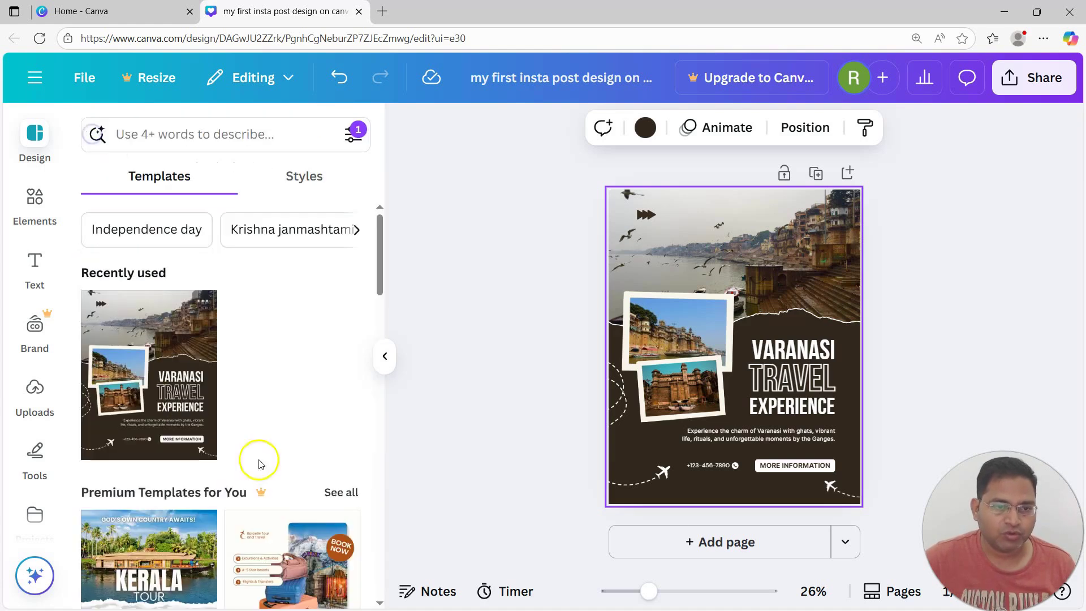
{"action": "scroll", "coordinate": [255, 461], "scroll_direction": "down", "scroll_amount": 7}
{"action": "scroll", "coordinate": [266, 498], "scroll_direction": "down", "scroll_amount": 7}
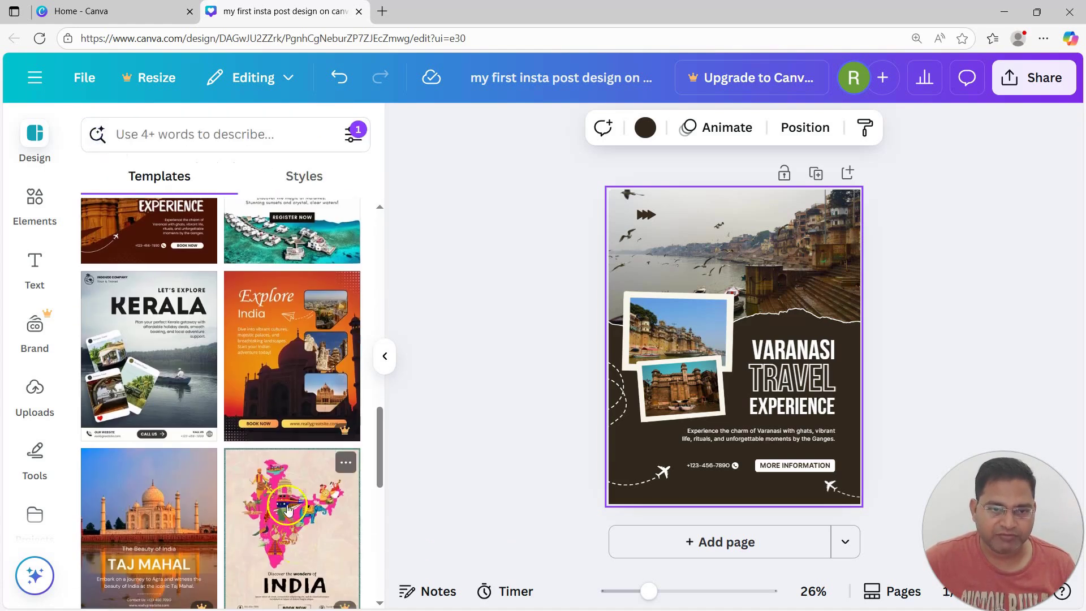
{"action": "scroll", "coordinate": [280, 355], "scroll_direction": "down", "scroll_amount": 6}
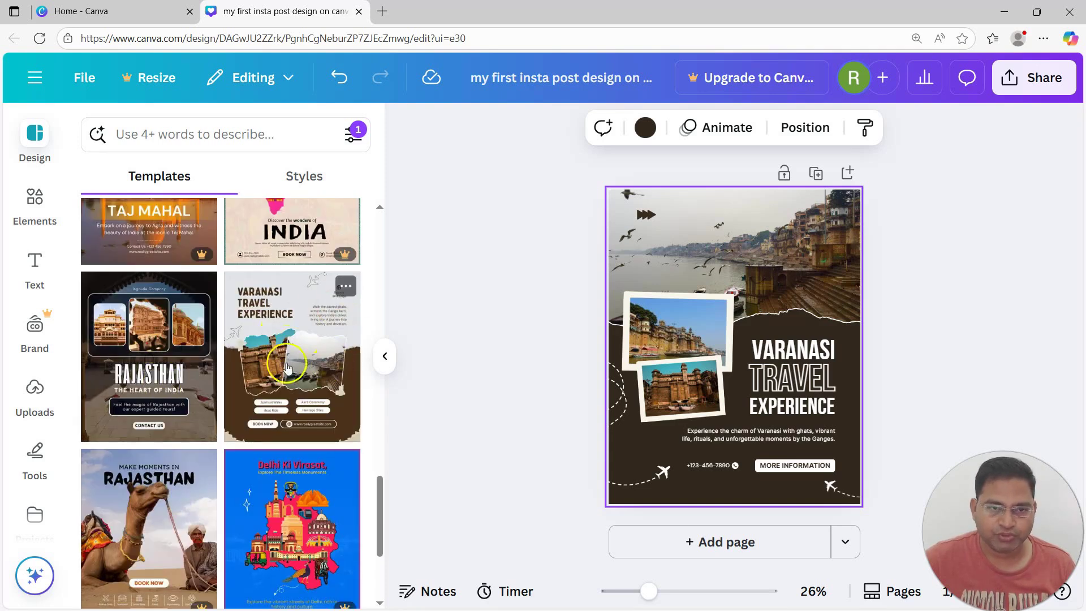
{"action": "scroll", "coordinate": [284, 388], "scroll_direction": "down", "scroll_amount": 4}
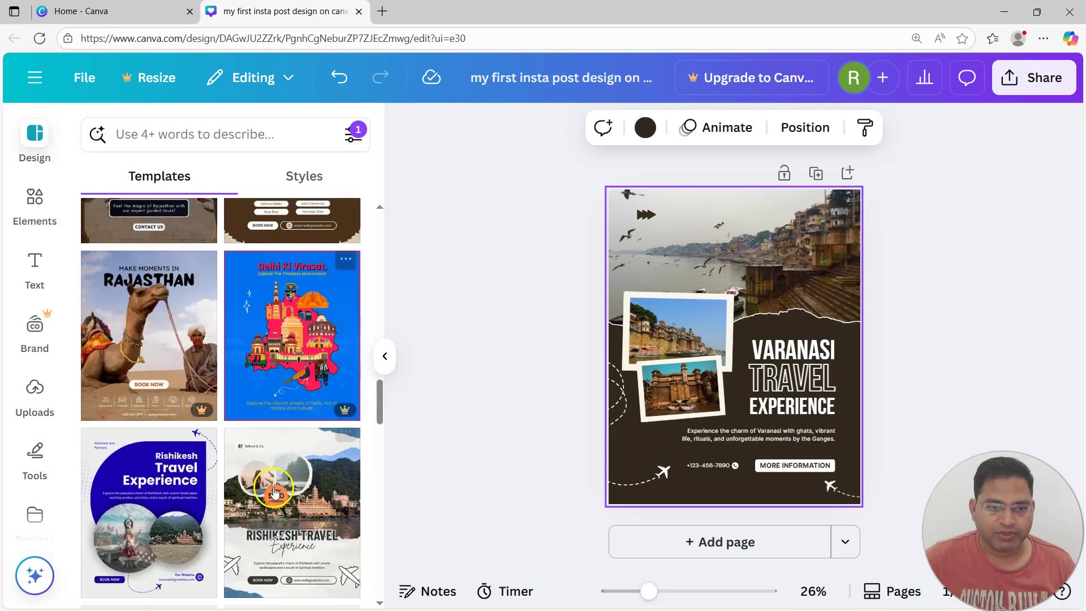
{"action": "scroll", "coordinate": [277, 508], "scroll_direction": "down", "scroll_amount": 4}
{"action": "scroll", "coordinate": [274, 546], "scroll_direction": "down", "scroll_amount": 5}
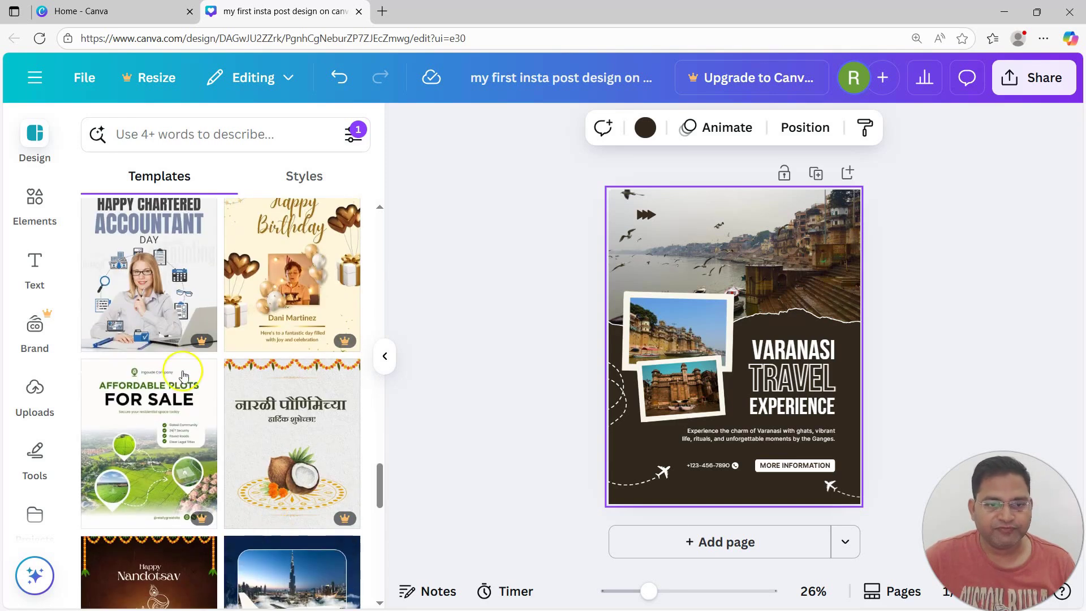
{"action": "left_click", "coordinate": [796, 252]}
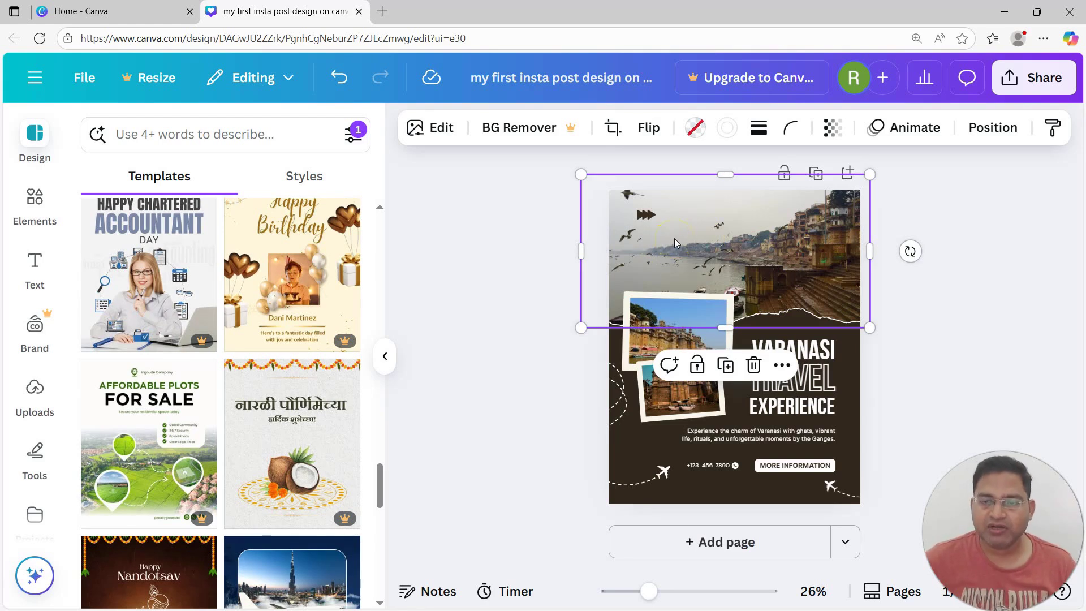
{"action": "left_click", "coordinate": [816, 353]}
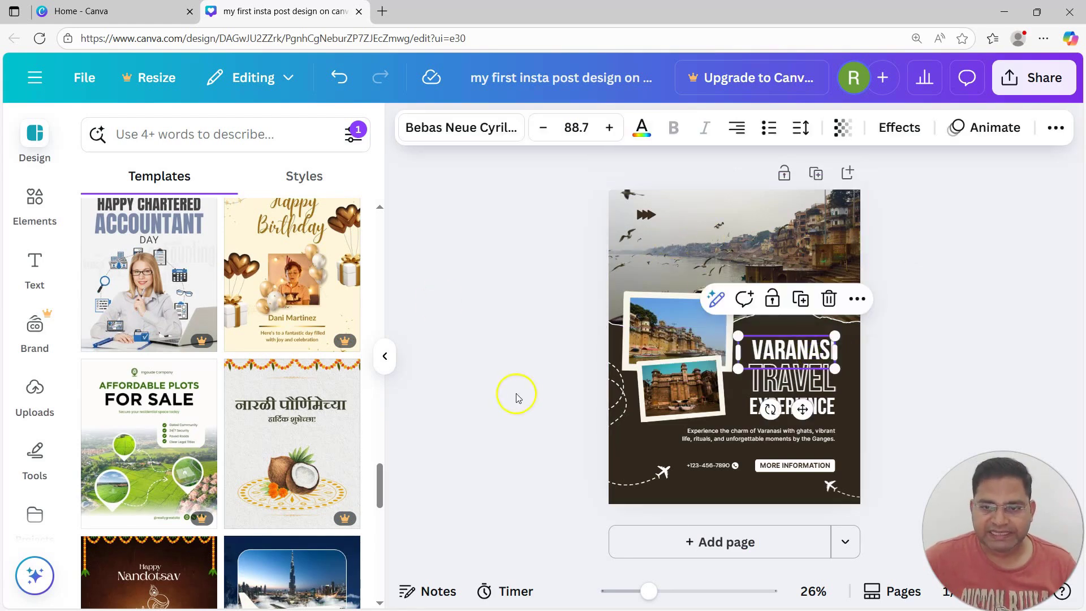
{"action": "left_click", "coordinate": [490, 242]}
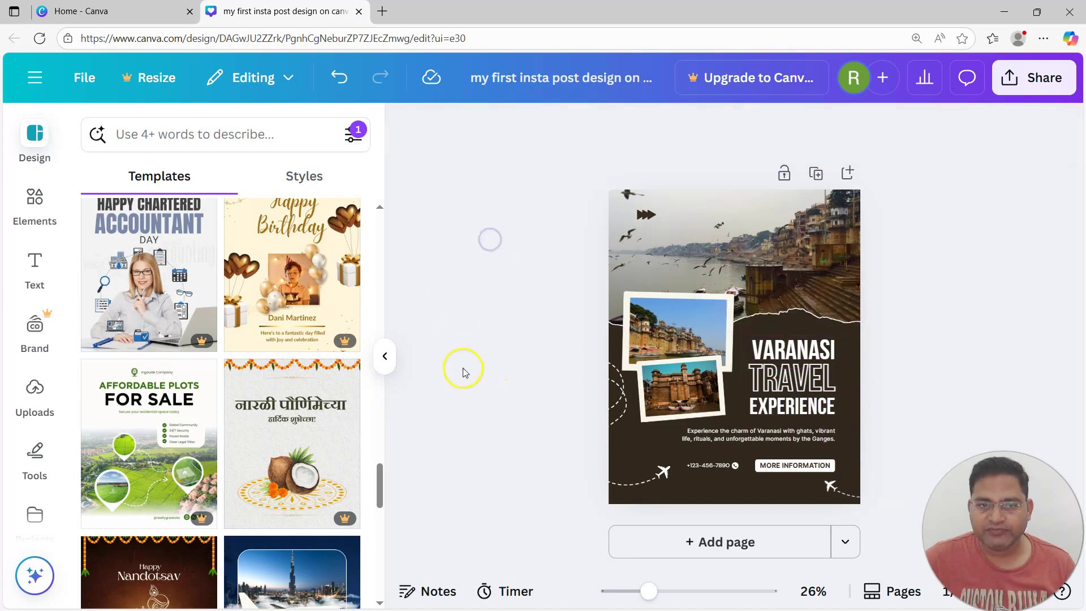
{"action": "left_click", "coordinate": [821, 380]}
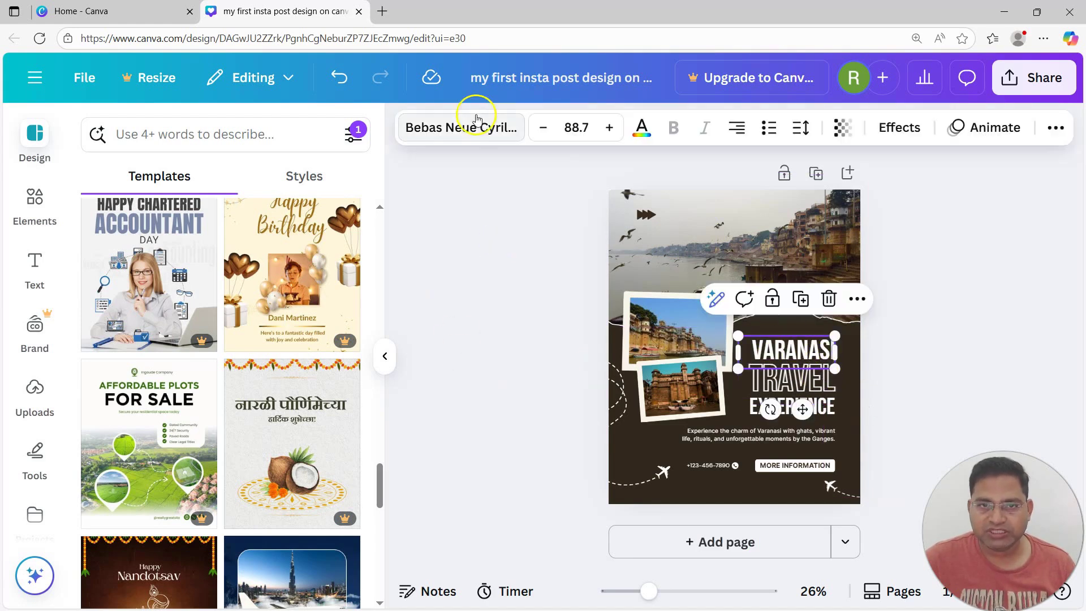
{"action": "left_click", "coordinate": [458, 138]}
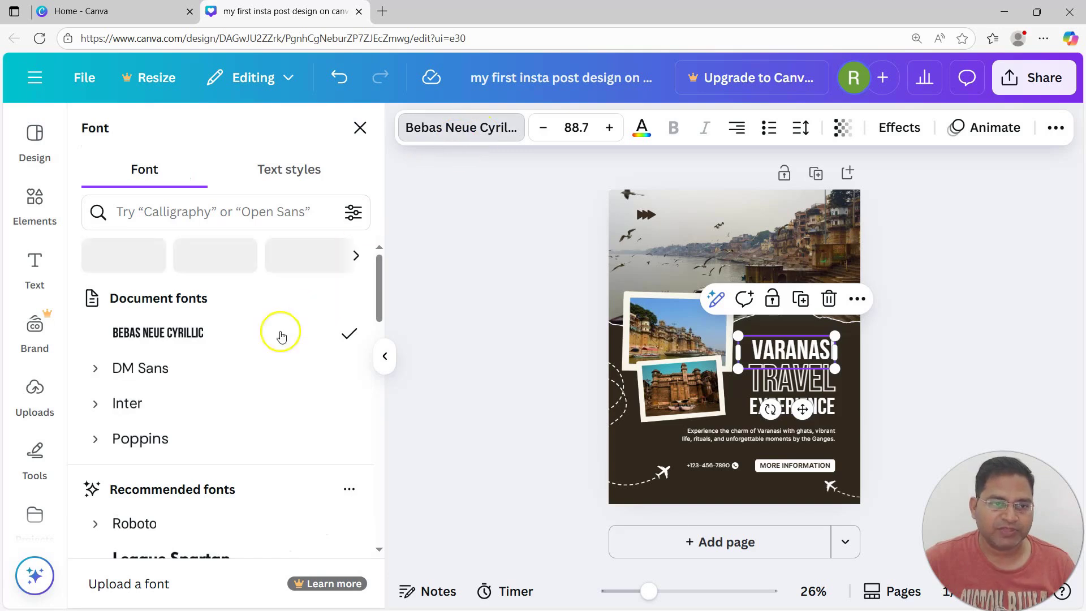
{"action": "left_click", "coordinate": [166, 375]}
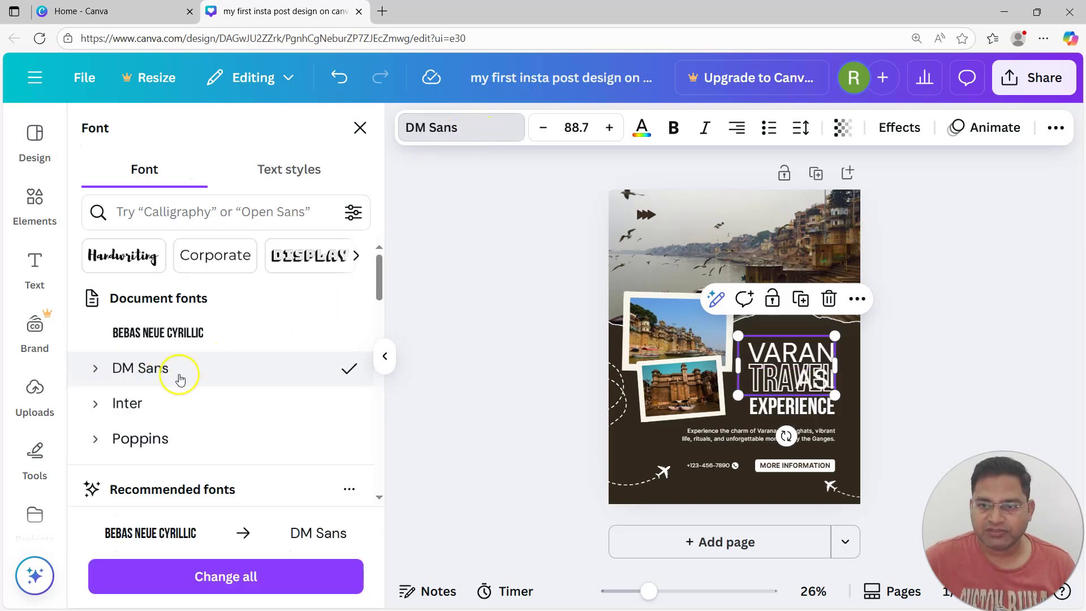
{"action": "left_click", "coordinate": [171, 341]}
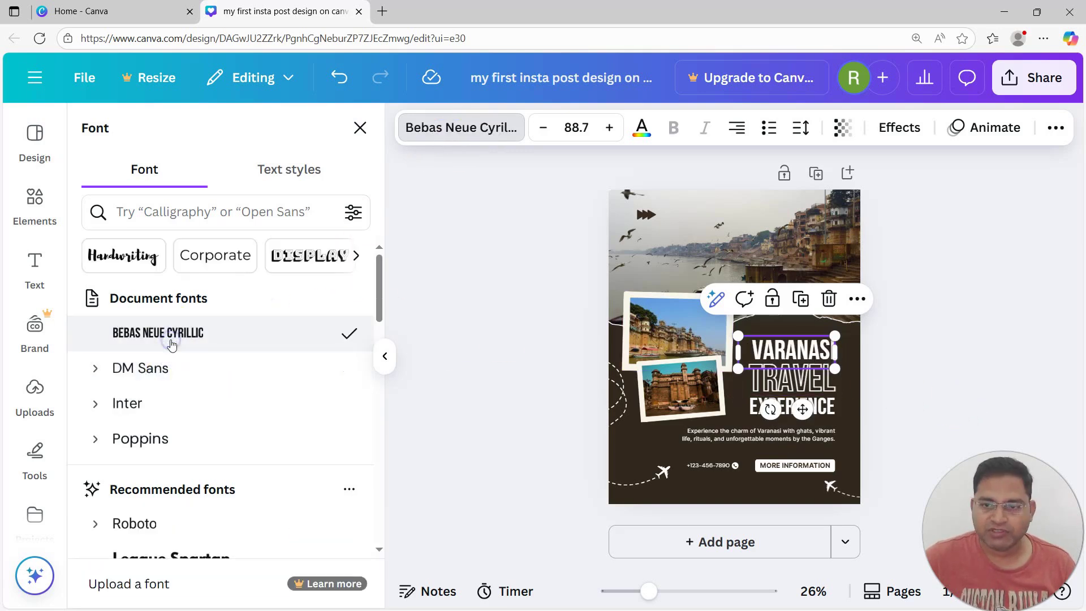
{"action": "scroll", "coordinate": [159, 425], "scroll_direction": "down", "scroll_amount": 12}
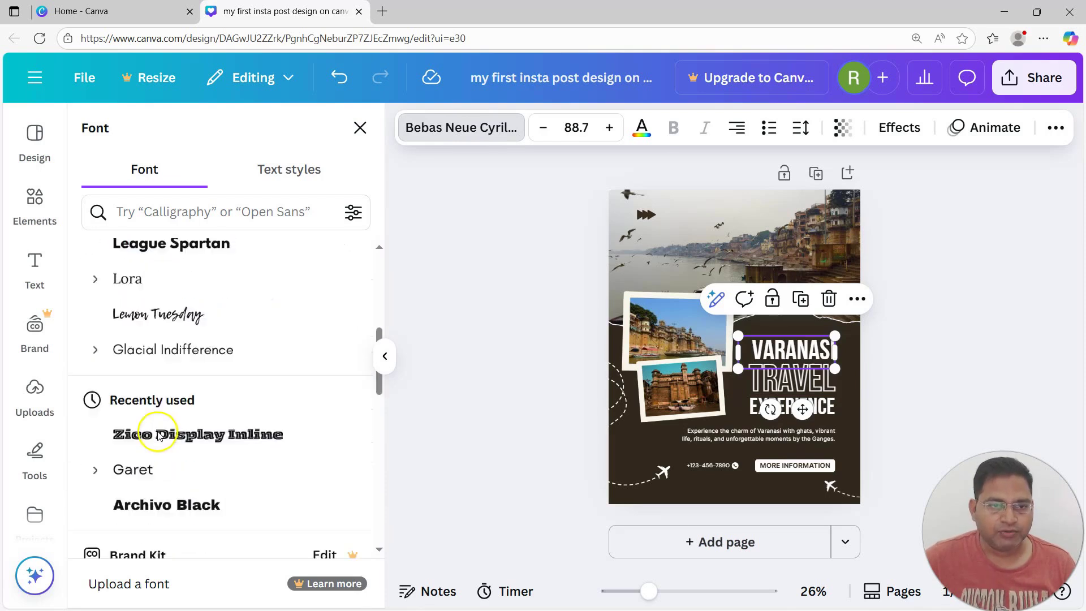
{"action": "scroll", "coordinate": [159, 436], "scroll_direction": "down", "scroll_amount": 5}
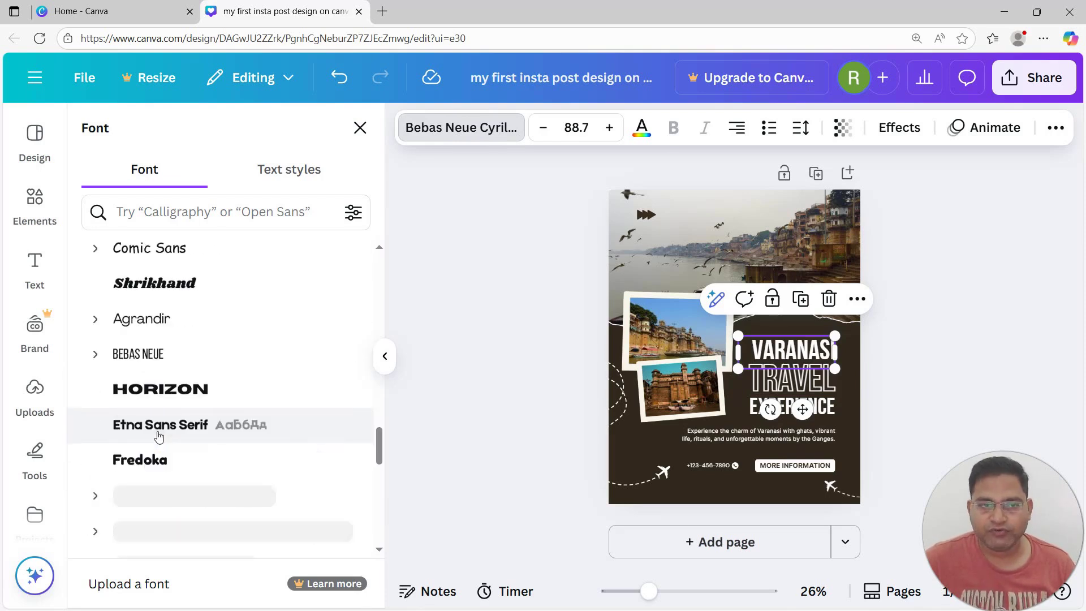
{"action": "left_click", "coordinate": [779, 427]}
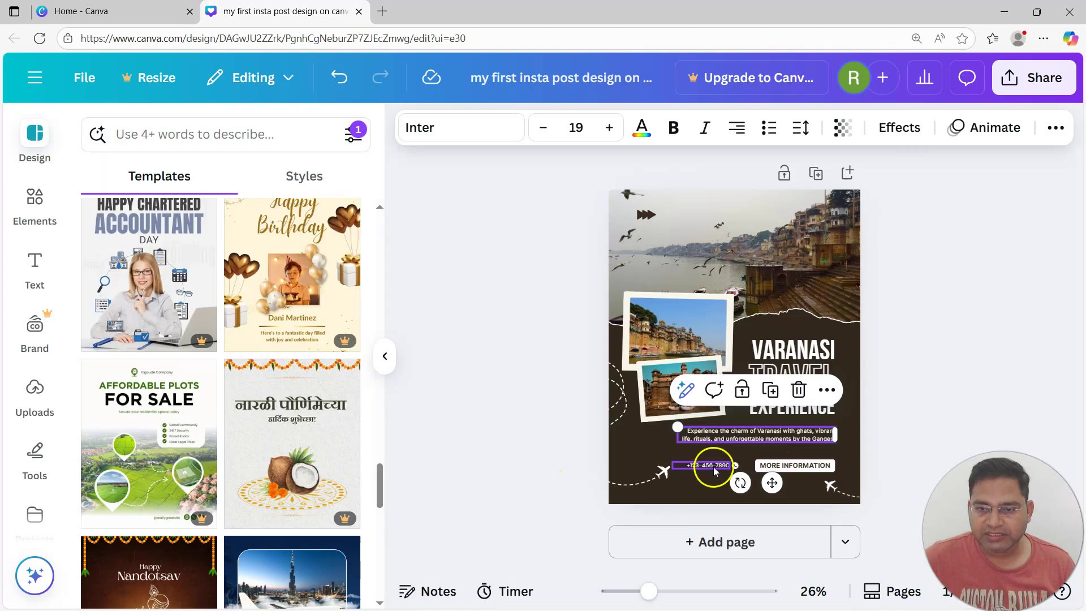
Delete the dashed flight-path plane graphics from the bottom-left and bottom-right corners
{"action": "left_click", "coordinate": [704, 462]}
{"action": "left_click", "coordinate": [649, 478]}
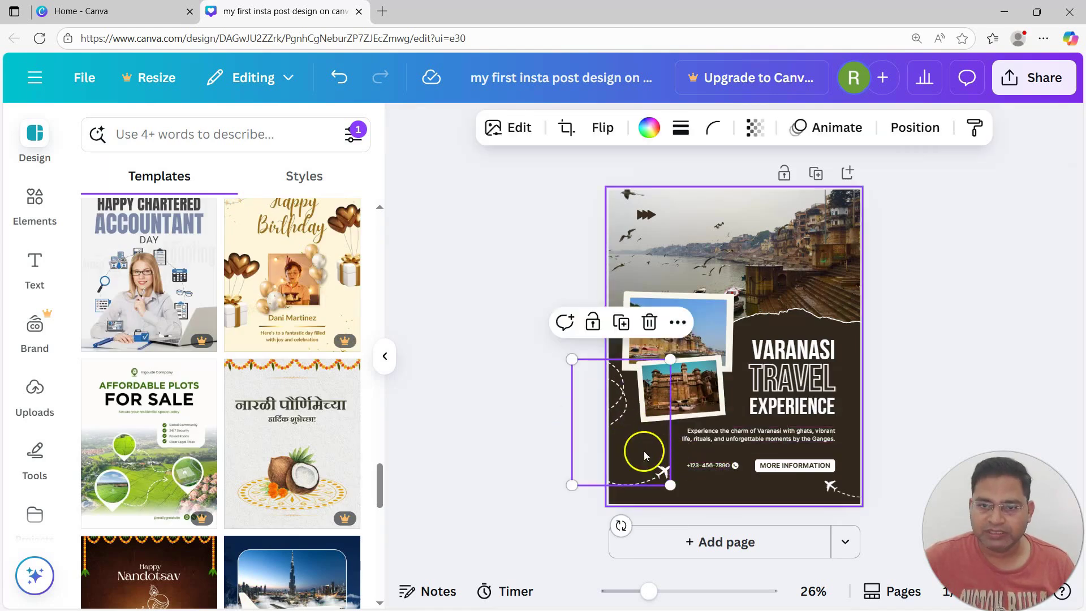
{"action": "left_click", "coordinate": [651, 332]}
{"action": "left_click", "coordinate": [831, 485]}
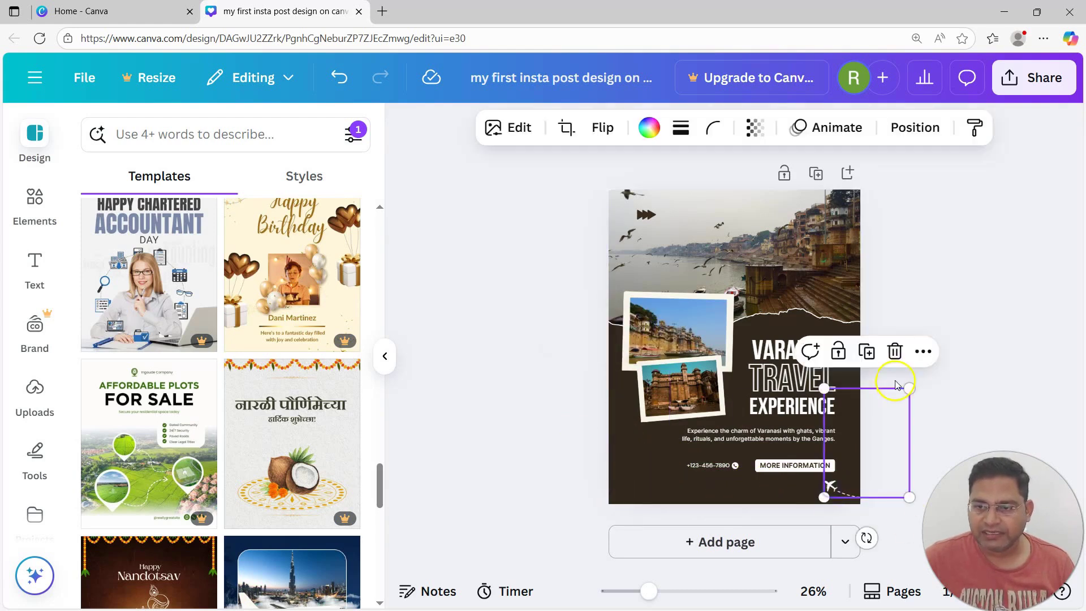
{"action": "left_click", "coordinate": [895, 351]}
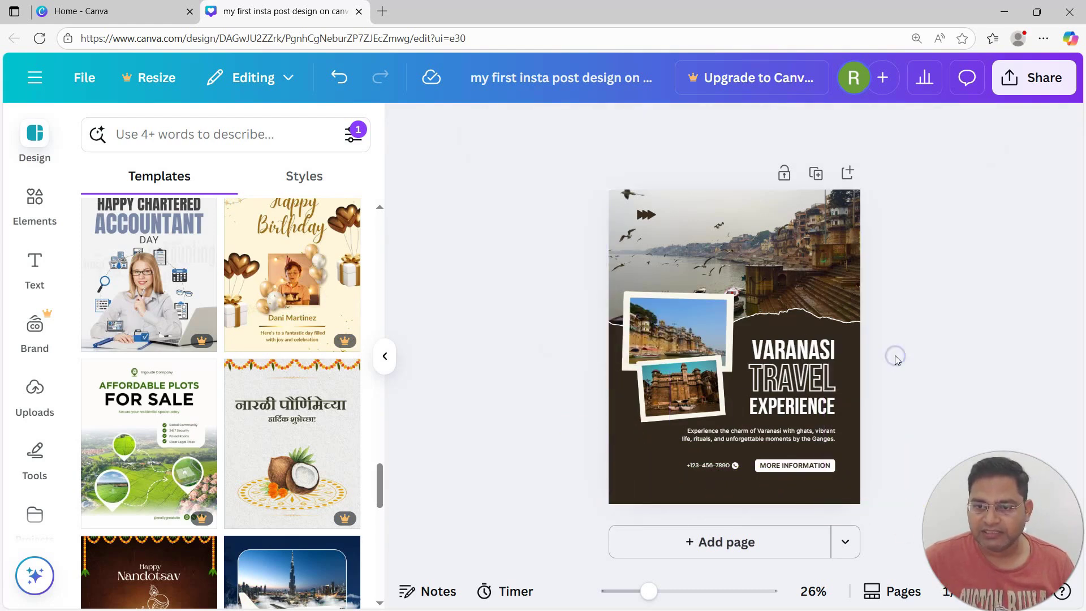
{"action": "left_click", "coordinate": [24, 222]}
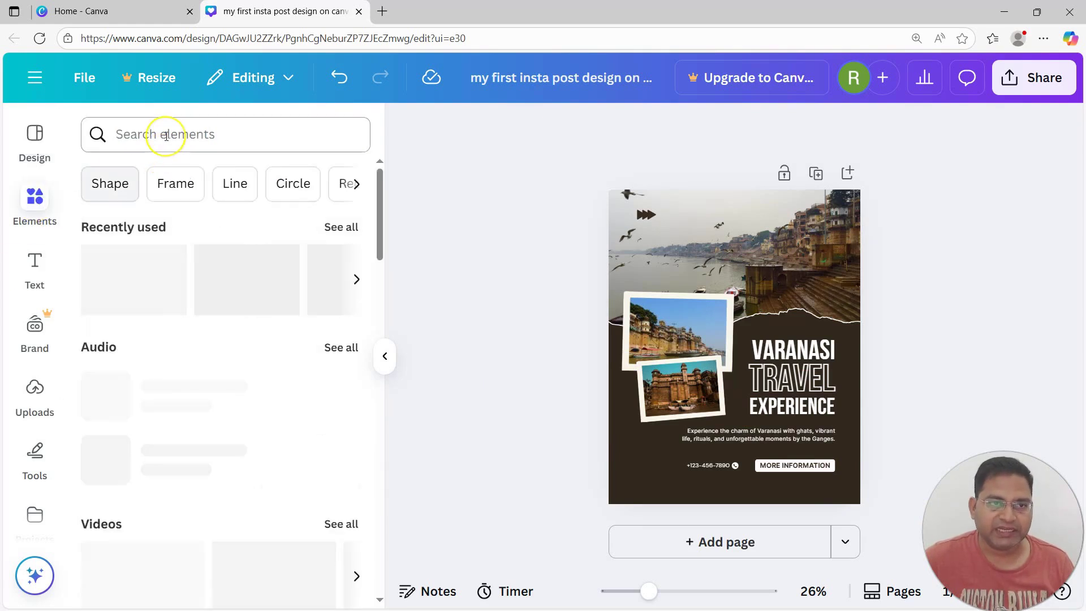
Search elements for 'train' and browse all the Graphics results
{"action": "left_click", "coordinate": [166, 135]}
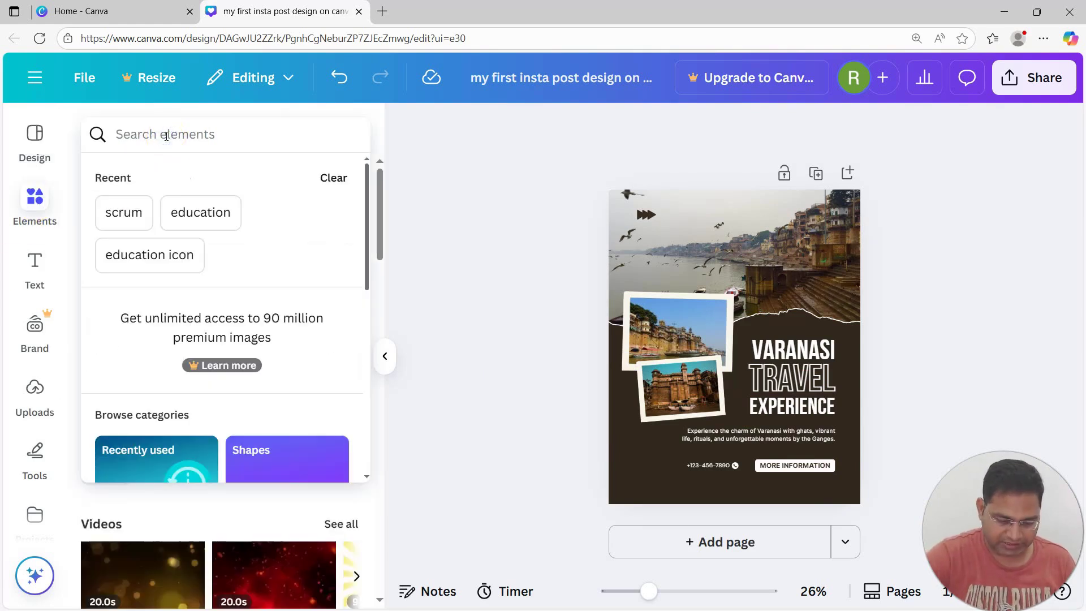
{"action": "type", "text": "train"}
{"action": "key", "text": "Return"}
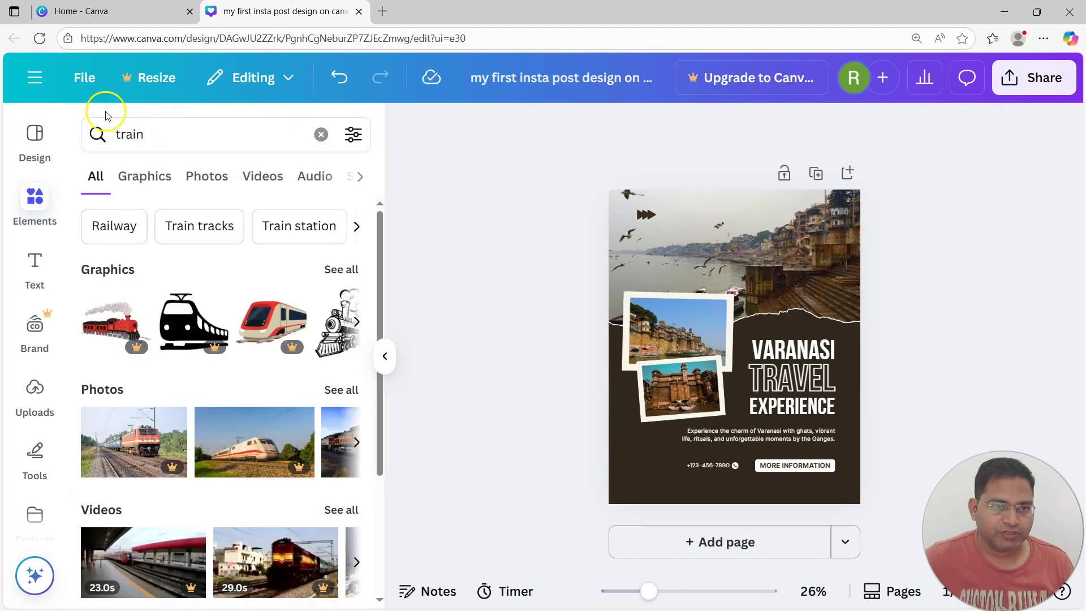
{"action": "left_click", "coordinate": [349, 272]}
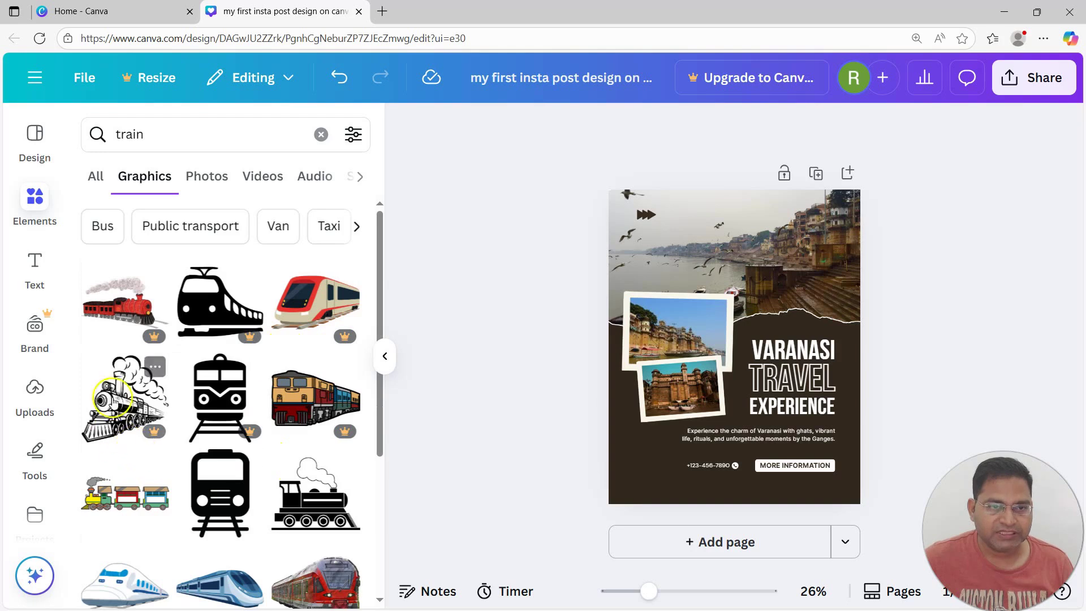
{"action": "scroll", "coordinate": [114, 402], "scroll_direction": "down", "scroll_amount": 3}
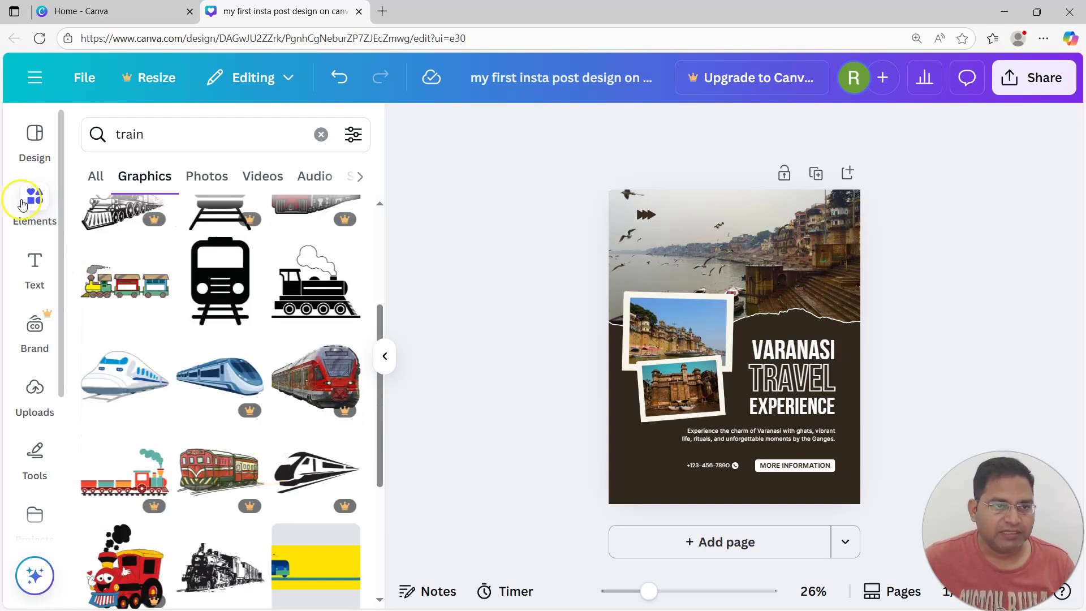
{"action": "scroll", "coordinate": [127, 393], "scroll_direction": "up", "scroll_amount": 1}
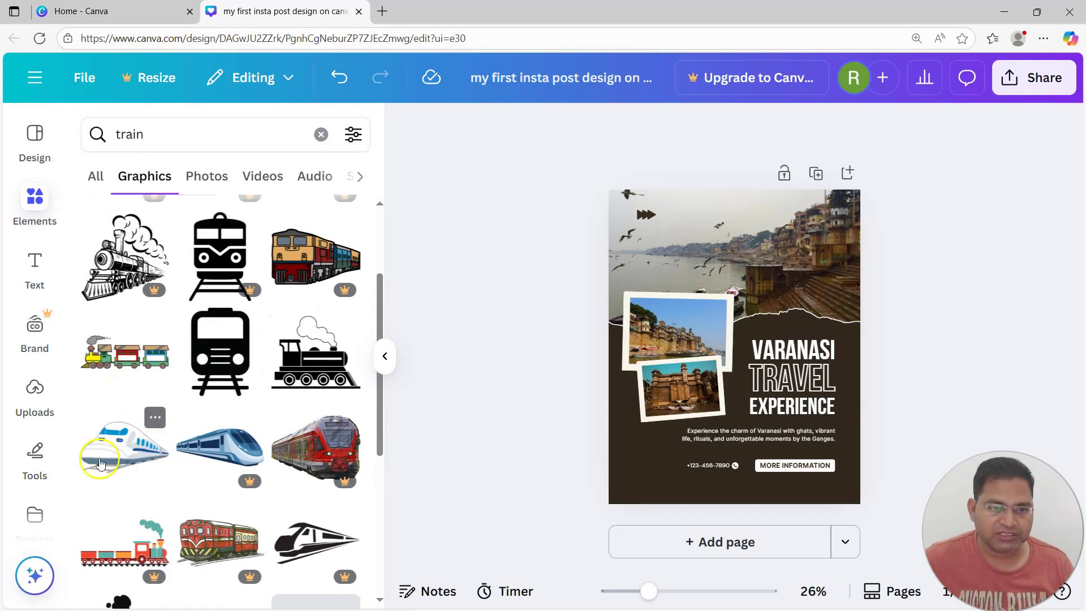
{"action": "scroll", "coordinate": [226, 441], "scroll_direction": "down", "scroll_amount": 3}
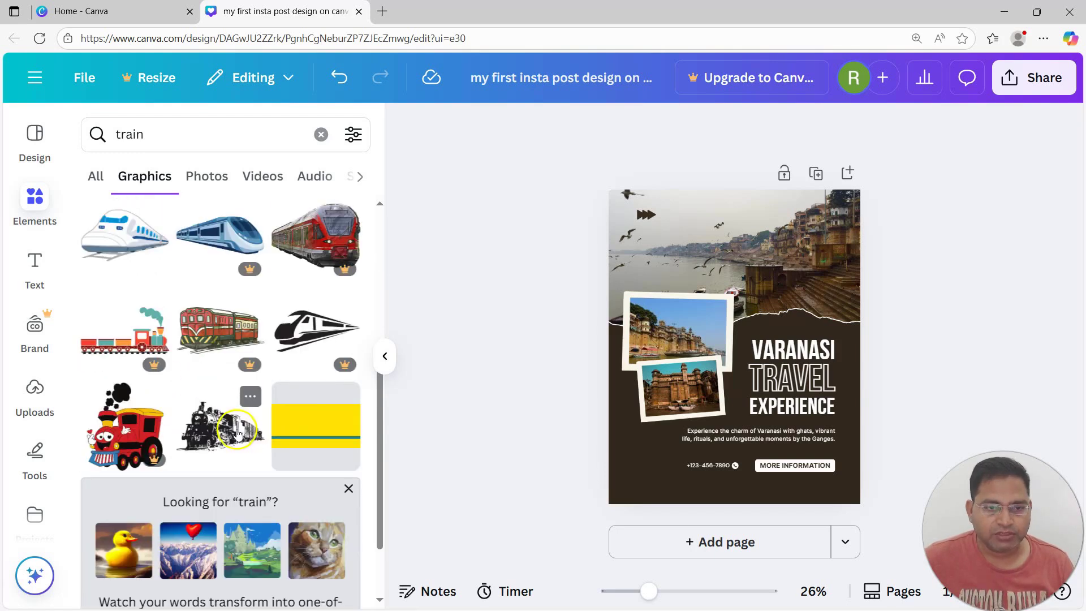
{"action": "scroll", "coordinate": [303, 483], "scroll_direction": "down", "scroll_amount": 3}
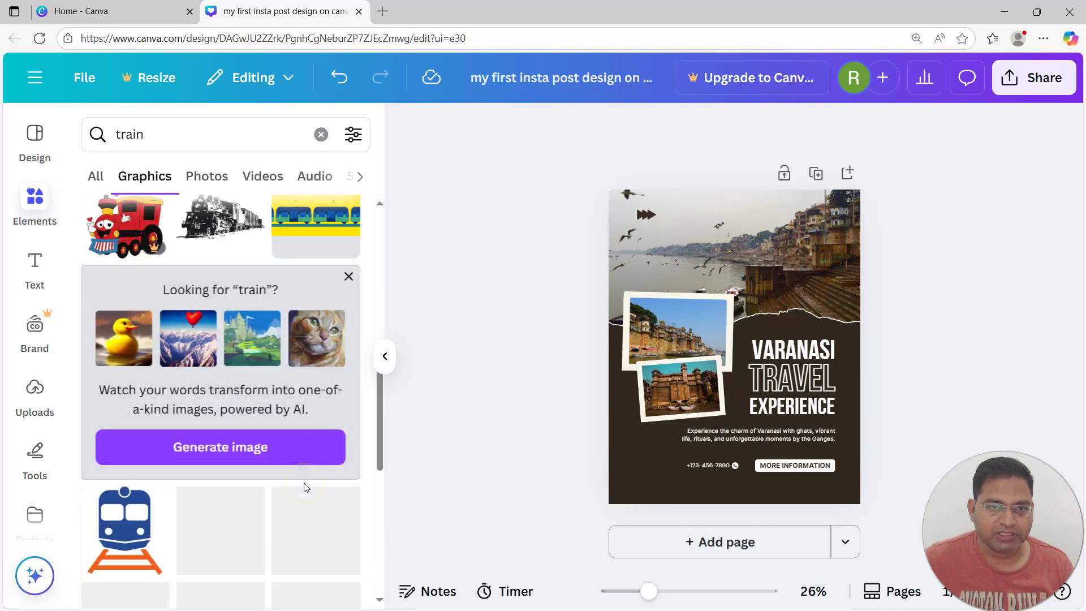
{"action": "scroll", "coordinate": [304, 485], "scroll_direction": "down", "scroll_amount": 4}
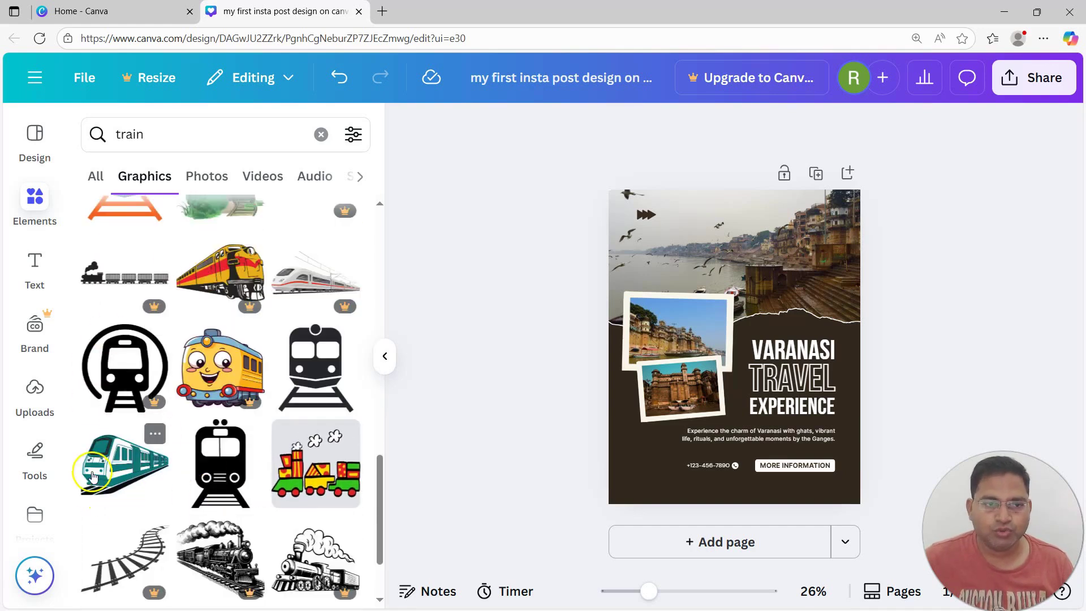
{"action": "scroll", "coordinate": [208, 521], "scroll_direction": "down", "scroll_amount": 1}
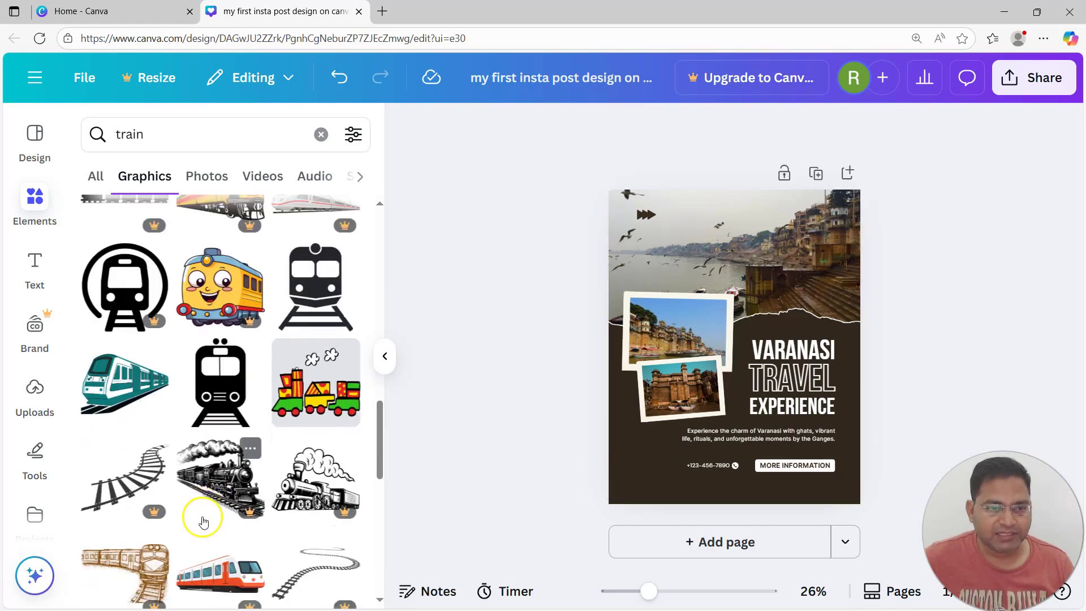
{"action": "scroll", "coordinate": [203, 521], "scroll_direction": "down", "scroll_amount": 3}
{"action": "scroll", "coordinate": [211, 514], "scroll_direction": "down", "scroll_amount": 3}
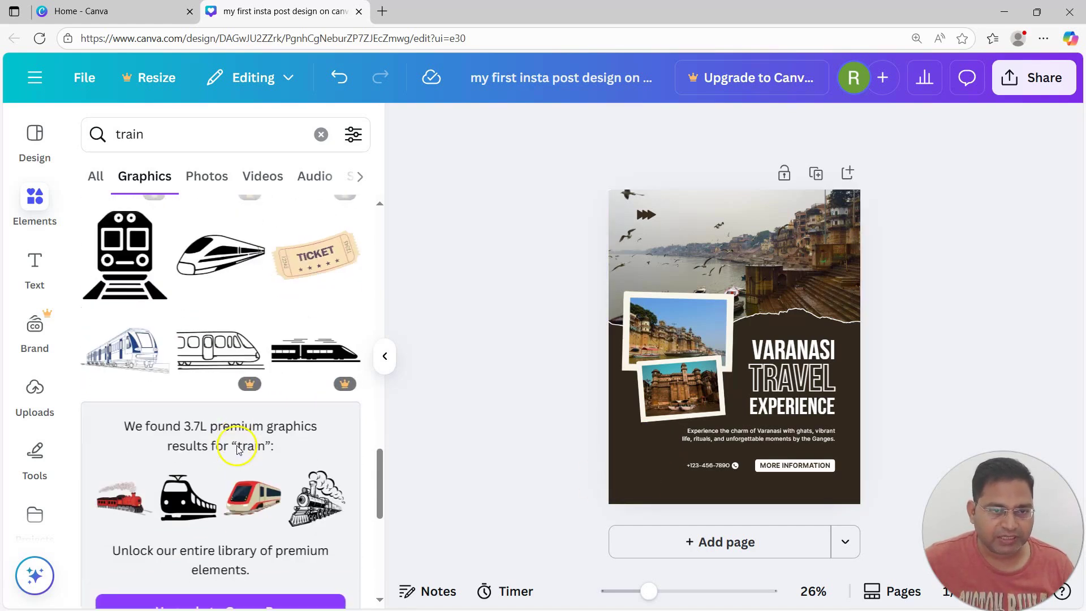
Add a small white bullet-train graphic at the poster's lower-right, discarding an unwanted train first
{"action": "left_click", "coordinate": [117, 356]}
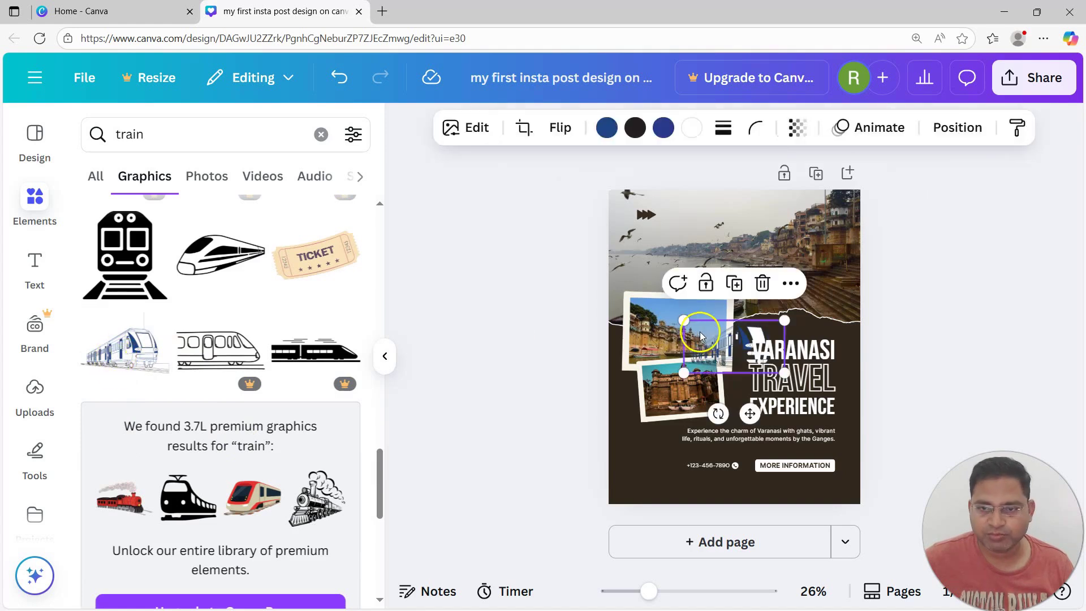
{"action": "left_click_drag", "start_coordinate": [714, 345], "coordinate": [644, 463]}
{"action": "left_click", "coordinate": [669, 416]}
{"action": "scroll", "coordinate": [226, 391], "scroll_direction": "down", "scroll_amount": 5}
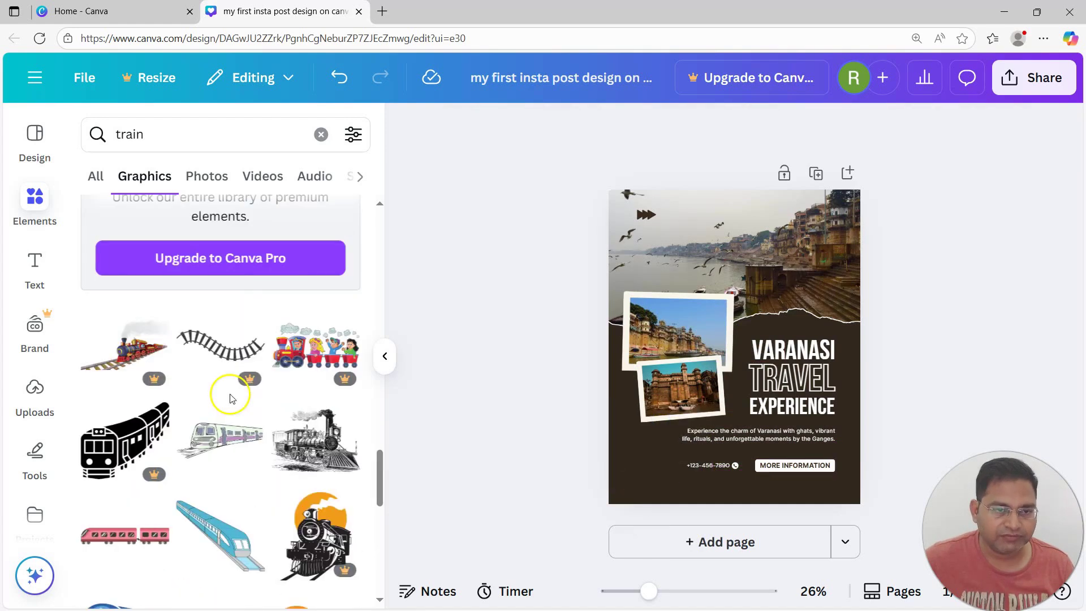
{"action": "left_click", "coordinate": [125, 375]}
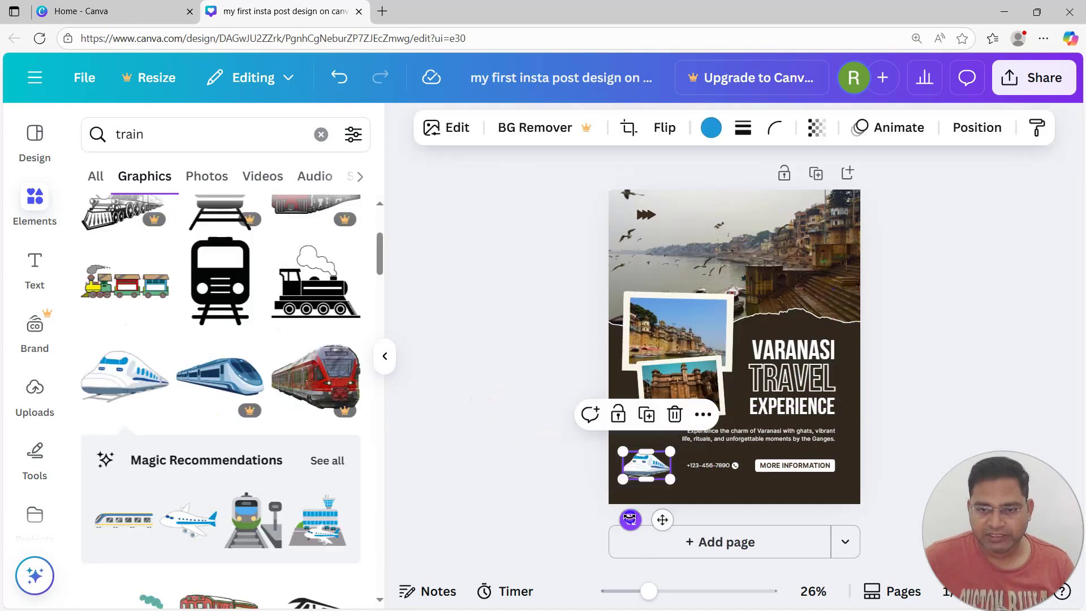
{"action": "left_click_drag", "start_coordinate": [630, 516], "coordinate": [661, 500]}
{"action": "left_click_drag", "start_coordinate": [654, 462], "coordinate": [840, 480]}
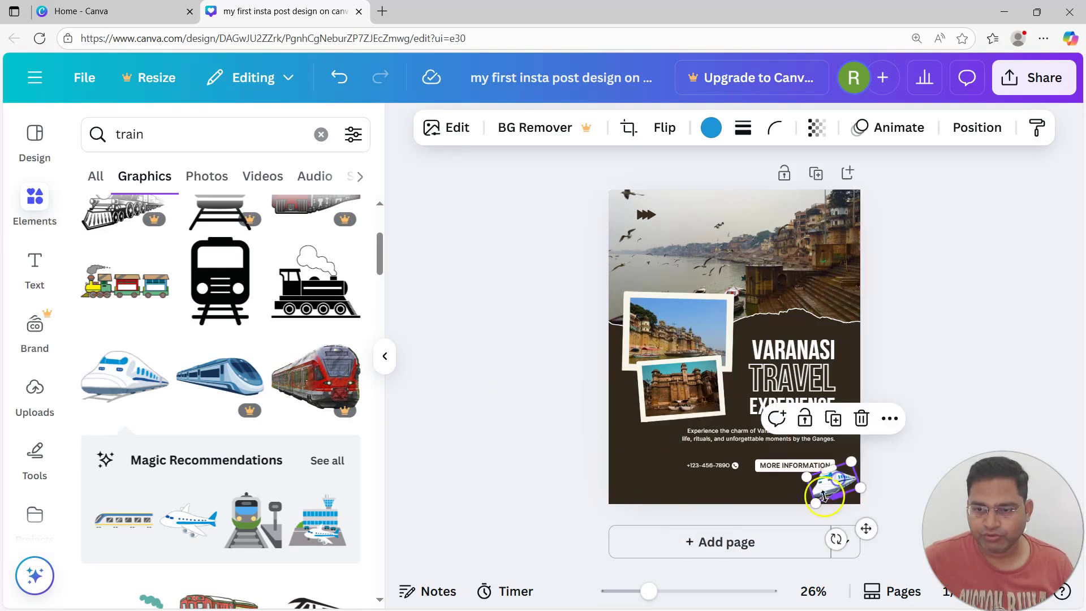
Add a station-train graphic from Magic Recommendations and shrink it at the lower-left
{"action": "scroll", "coordinate": [150, 247], "scroll_direction": "down", "scroll_amount": 3}
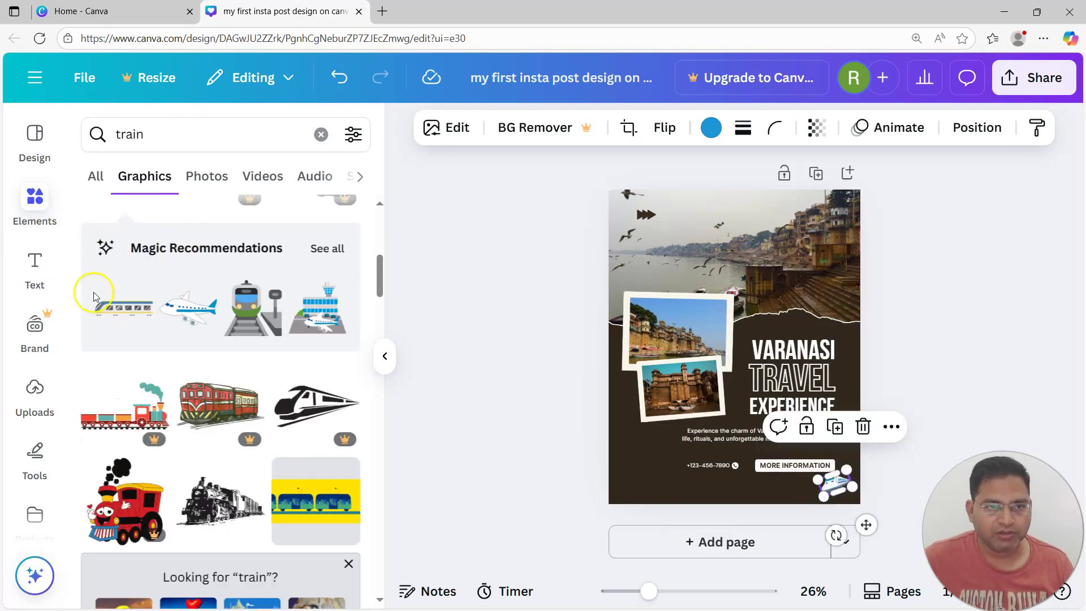
{"action": "left_click", "coordinate": [332, 250]}
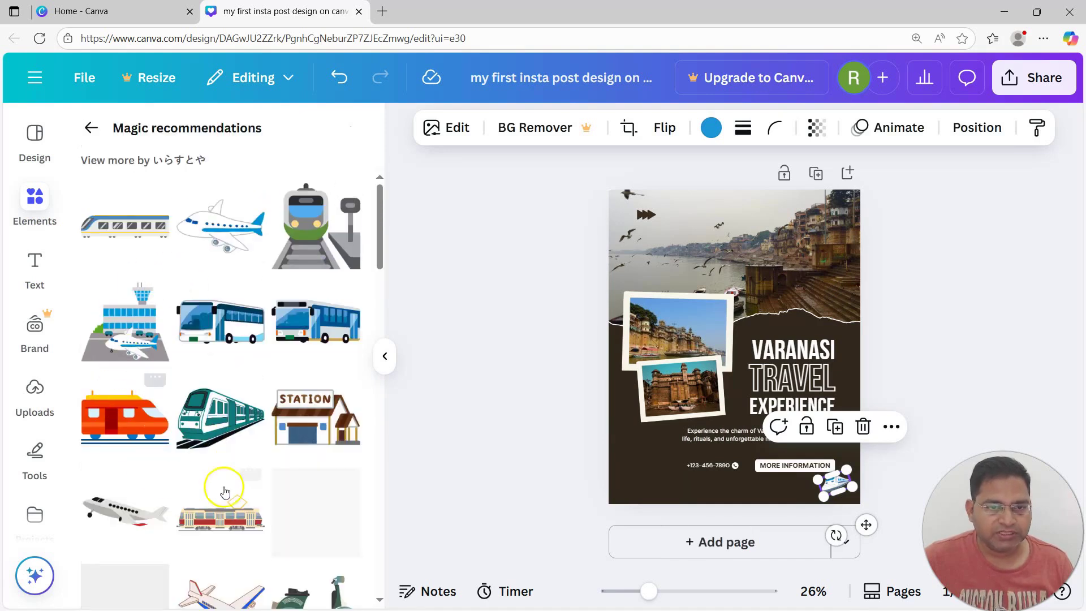
{"action": "scroll", "coordinate": [229, 448], "scroll_direction": "down", "scroll_amount": 2}
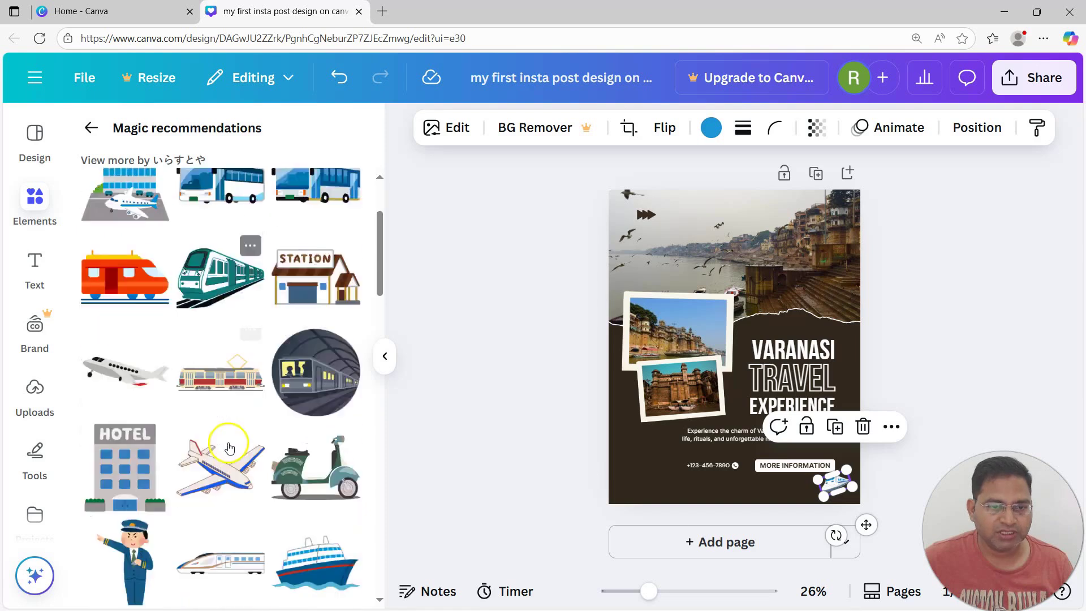
{"action": "scroll", "coordinate": [229, 447], "scroll_direction": "down", "scroll_amount": 2}
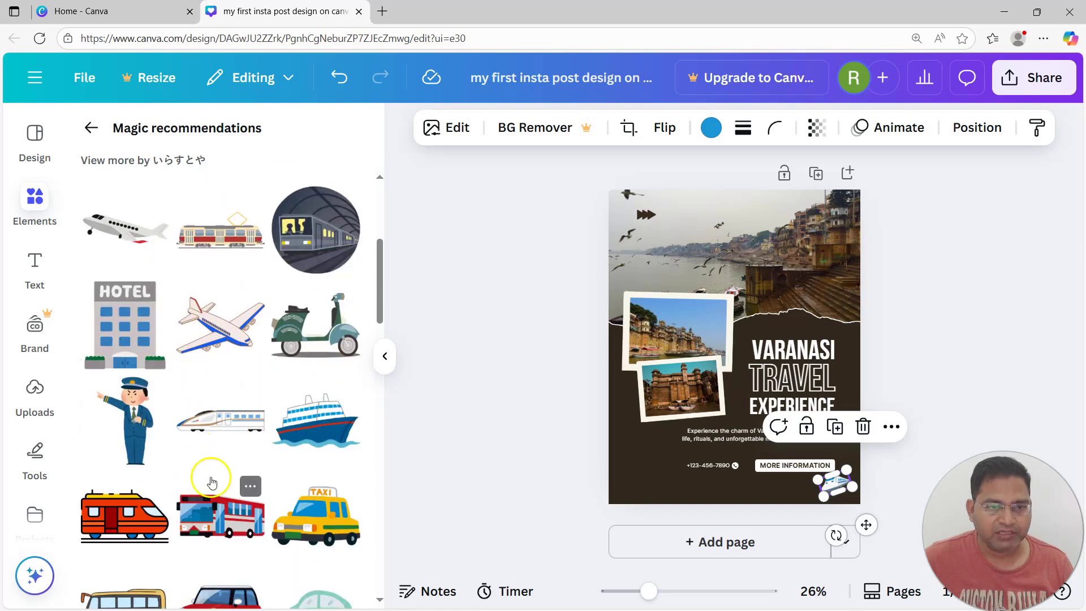
{"action": "scroll", "coordinate": [224, 448], "scroll_direction": "down", "scroll_amount": 4}
{"action": "scroll", "coordinate": [229, 455], "scroll_direction": "up", "scroll_amount": 8}
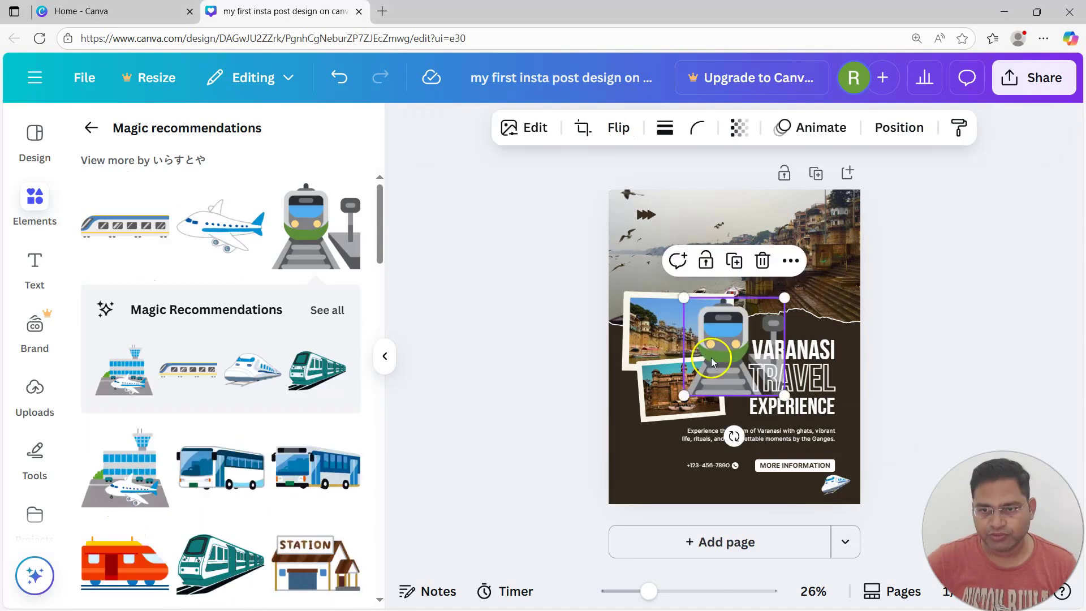
{"action": "left_click_drag", "start_coordinate": [710, 358], "coordinate": [641, 470]}
{"action": "left_click_drag", "start_coordinate": [716, 508], "coordinate": [636, 477]}
Move the station train to the lower-right and flip the bullet train horizontally
{"action": "left_click", "coordinate": [570, 471]}
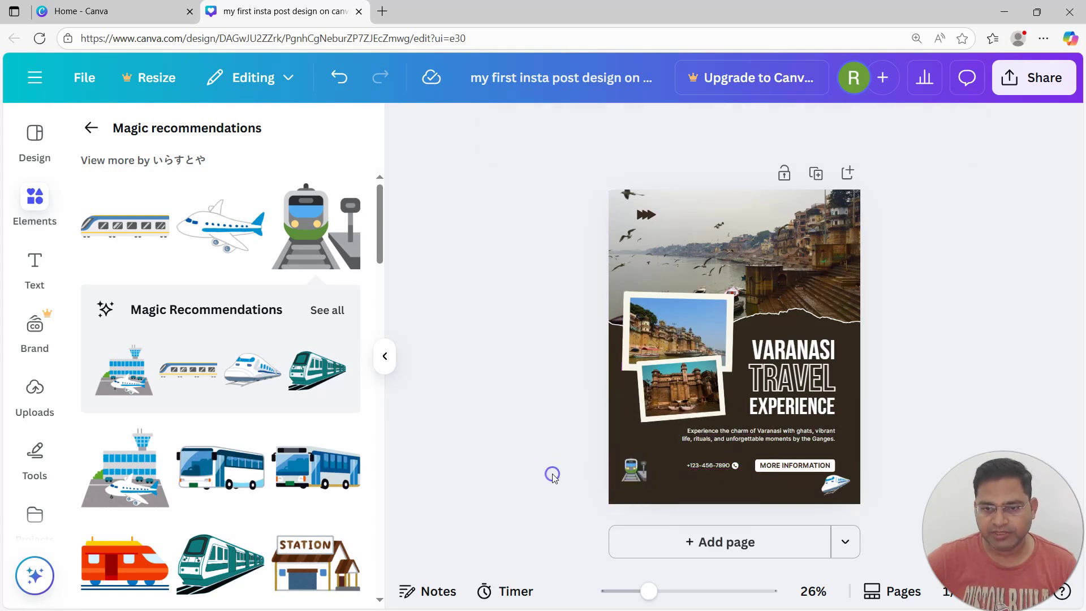
{"action": "left_click_drag", "start_coordinate": [810, 450], "coordinate": [848, 491]}
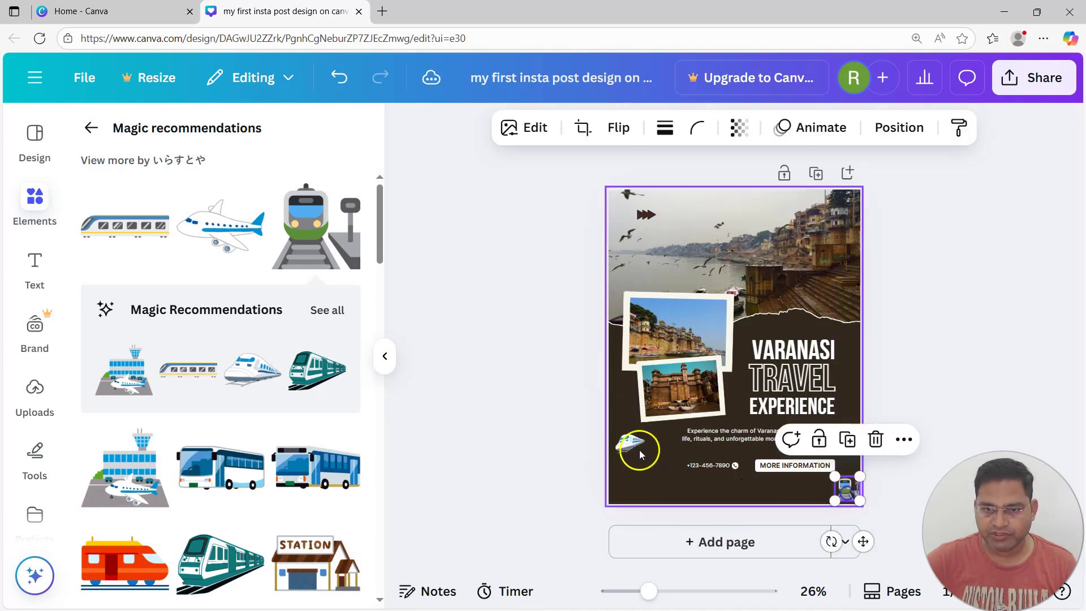
{"action": "left_click", "coordinate": [634, 444]}
{"action": "left_click", "coordinate": [676, 145]}
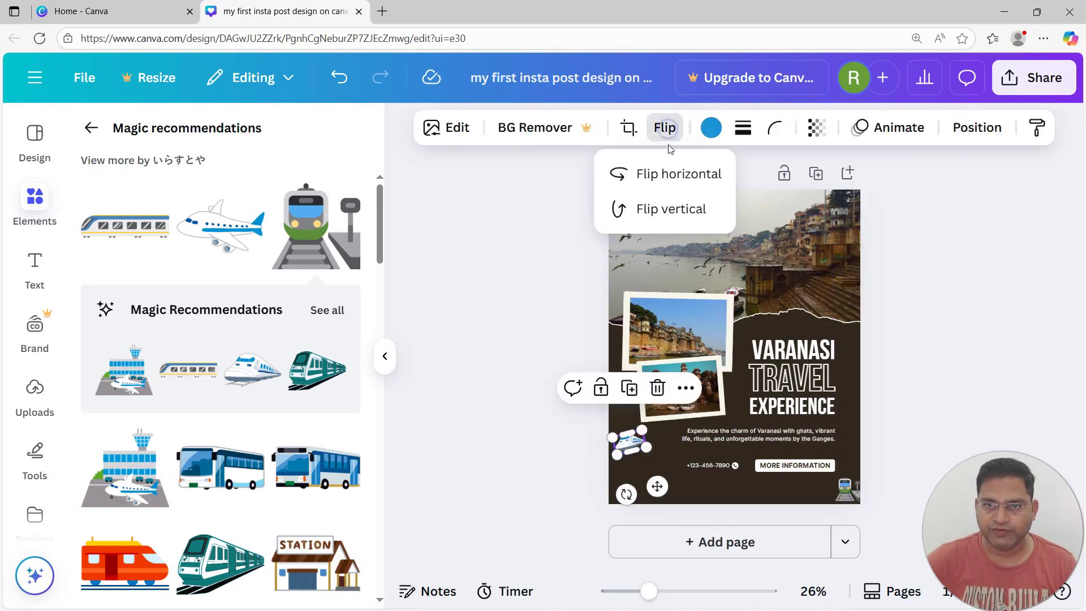
{"action": "left_click", "coordinate": [664, 175]}
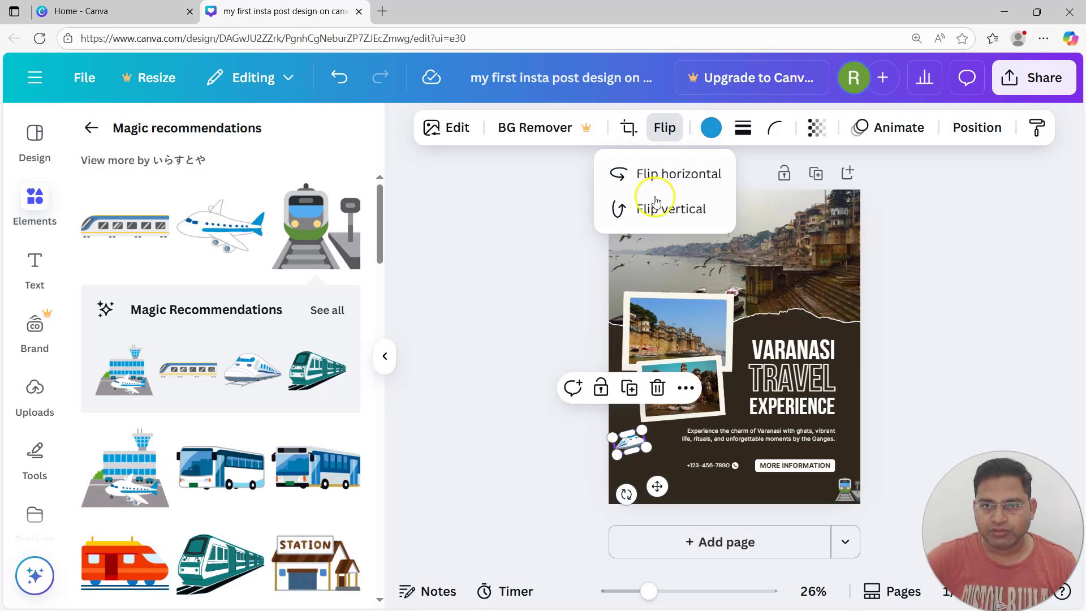
{"action": "left_click", "coordinate": [561, 505]}
Enlarge the flipped bullet train at lower-left to roughly 223 × 131
{"action": "left_click", "coordinate": [546, 475]}
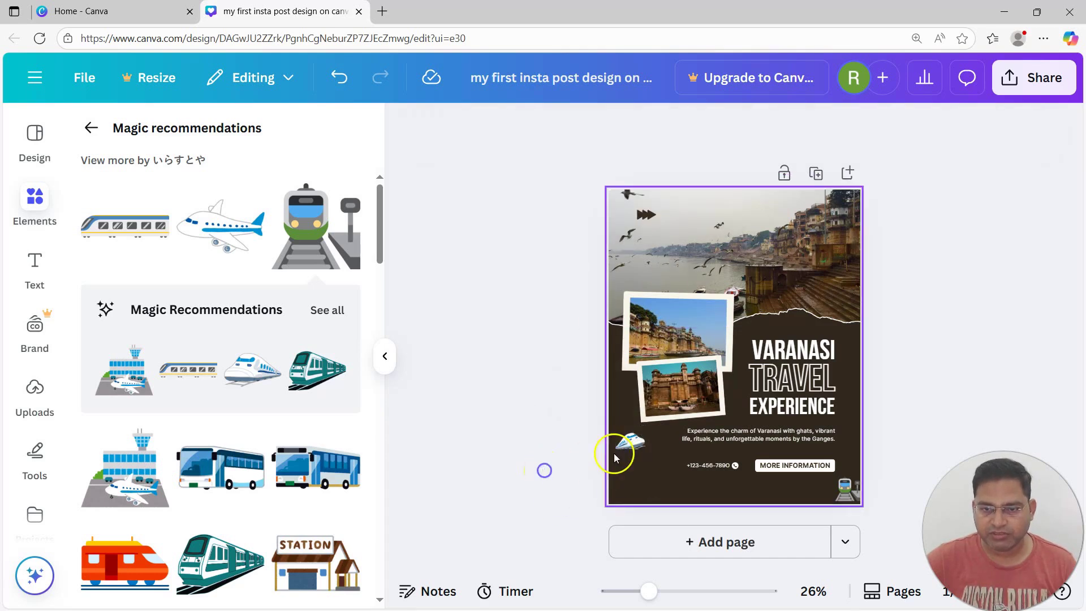
{"action": "left_click", "coordinate": [627, 442]}
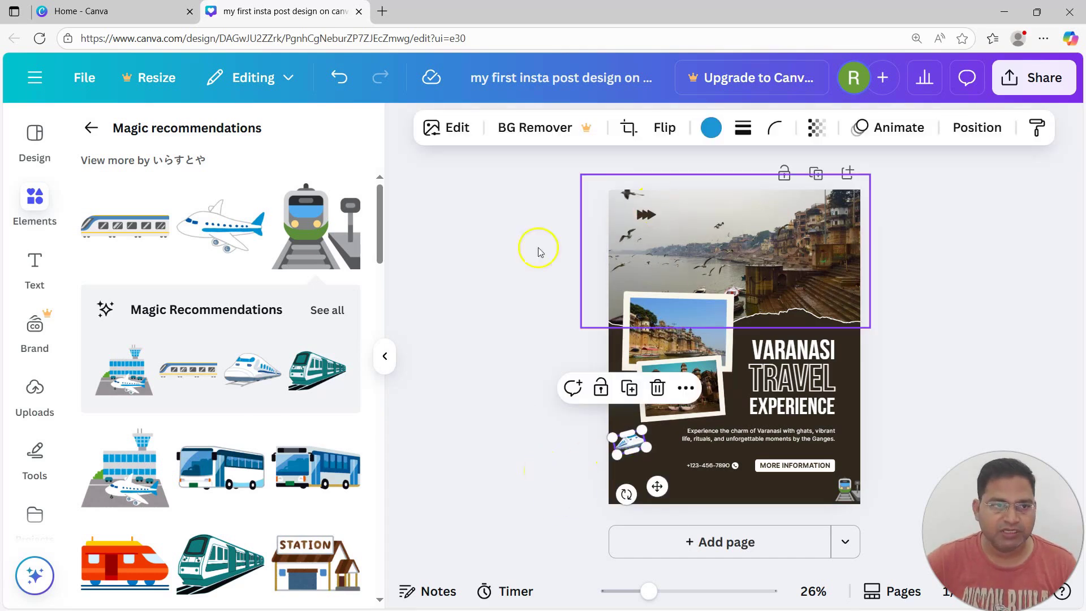
{"action": "left_click", "coordinate": [664, 128]}
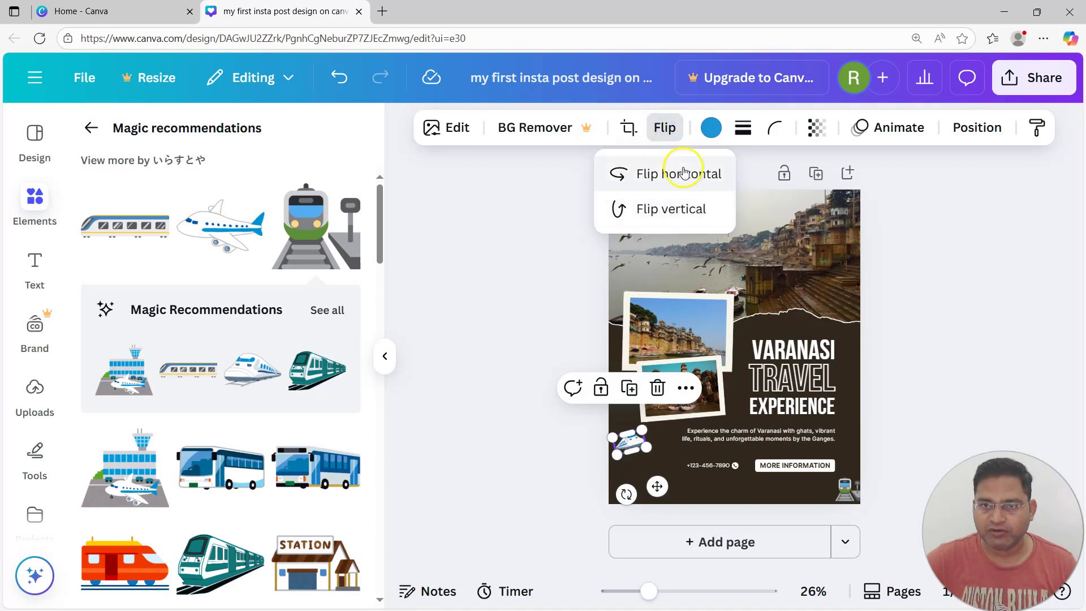
{"action": "left_click", "coordinate": [444, 345]}
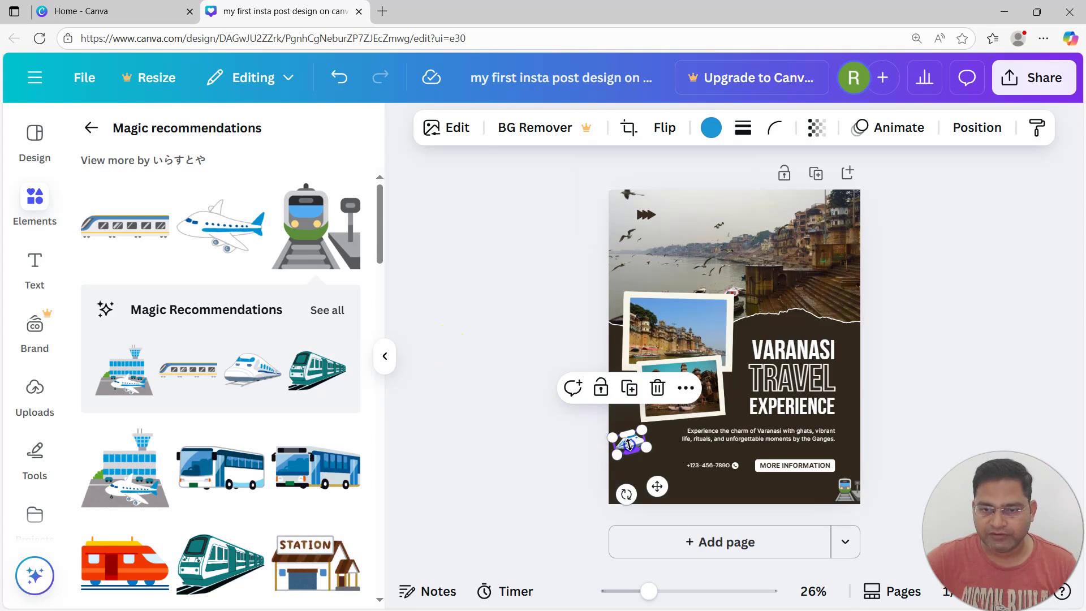
{"action": "left_click_drag", "start_coordinate": [646, 448], "coordinate": [636, 467]}
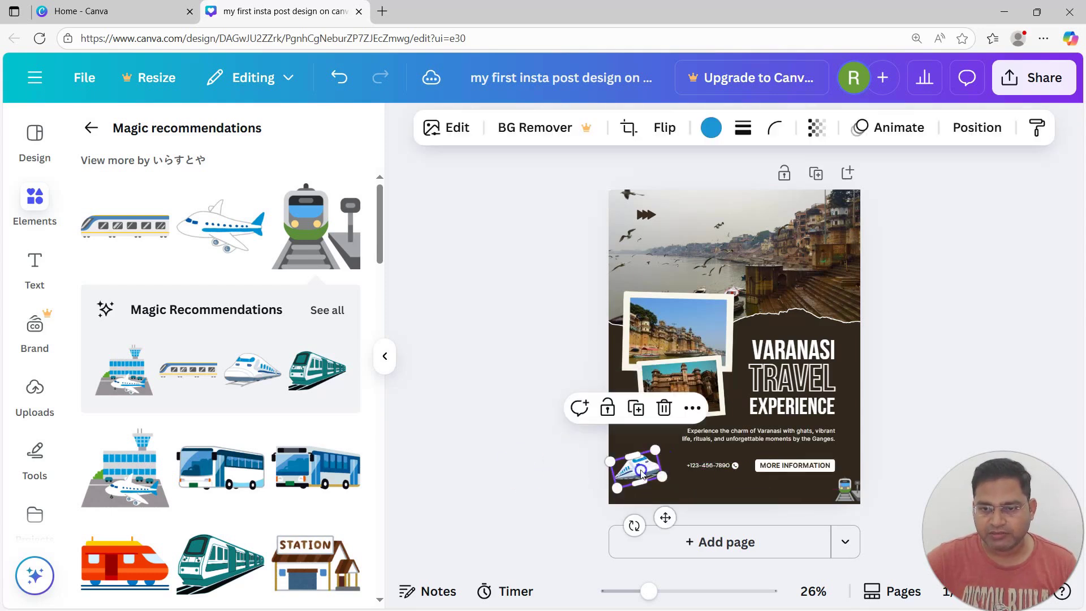
{"action": "left_click", "coordinate": [849, 485]}
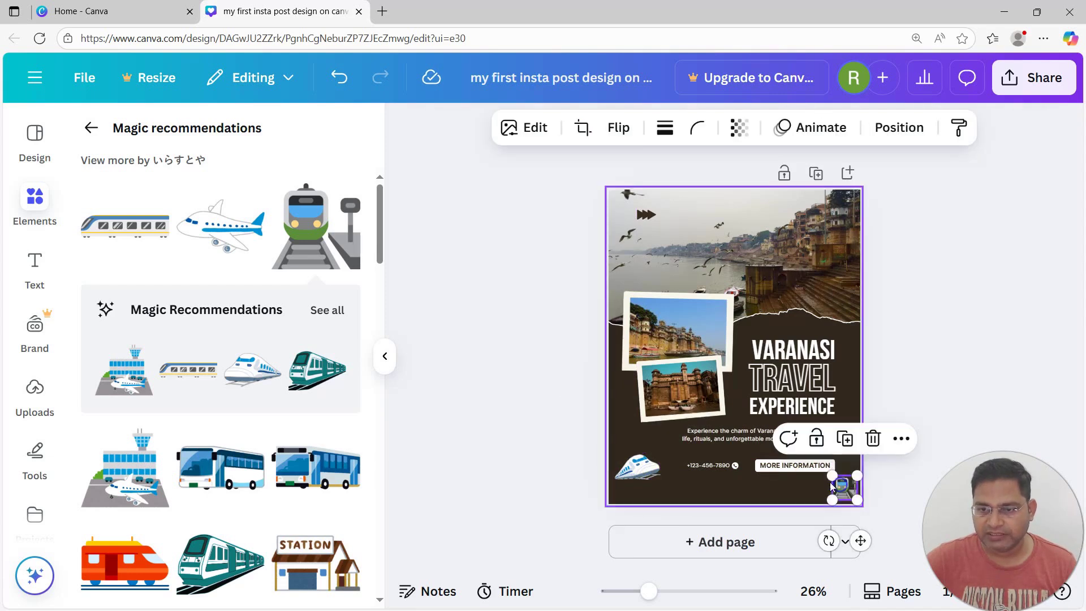
{"action": "left_click", "coordinate": [753, 470]}
{"action": "left_click", "coordinate": [730, 459]}
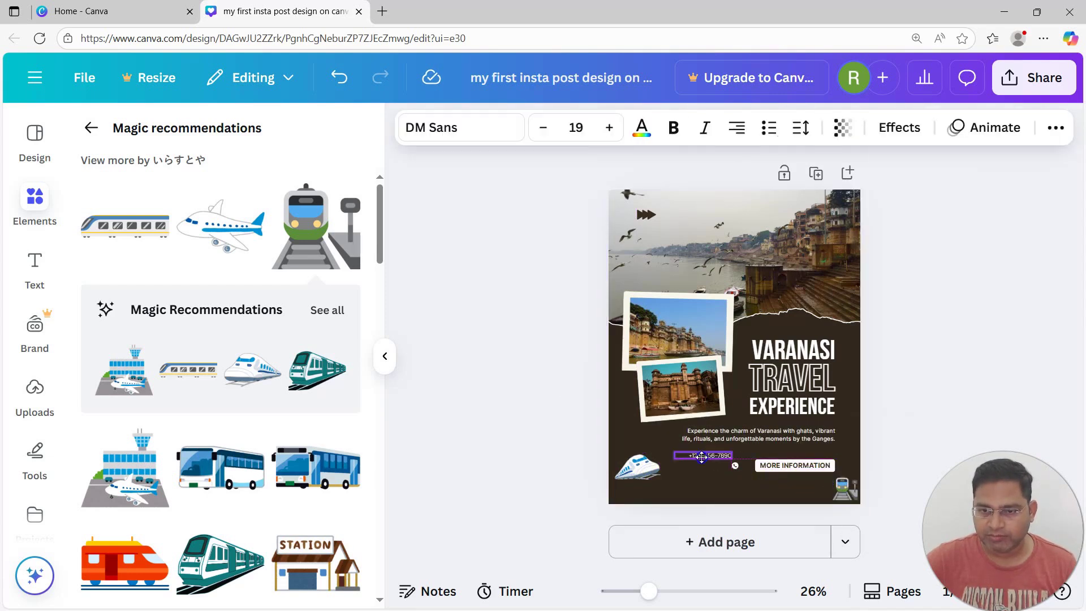
{"action": "left_click", "coordinate": [733, 464]}
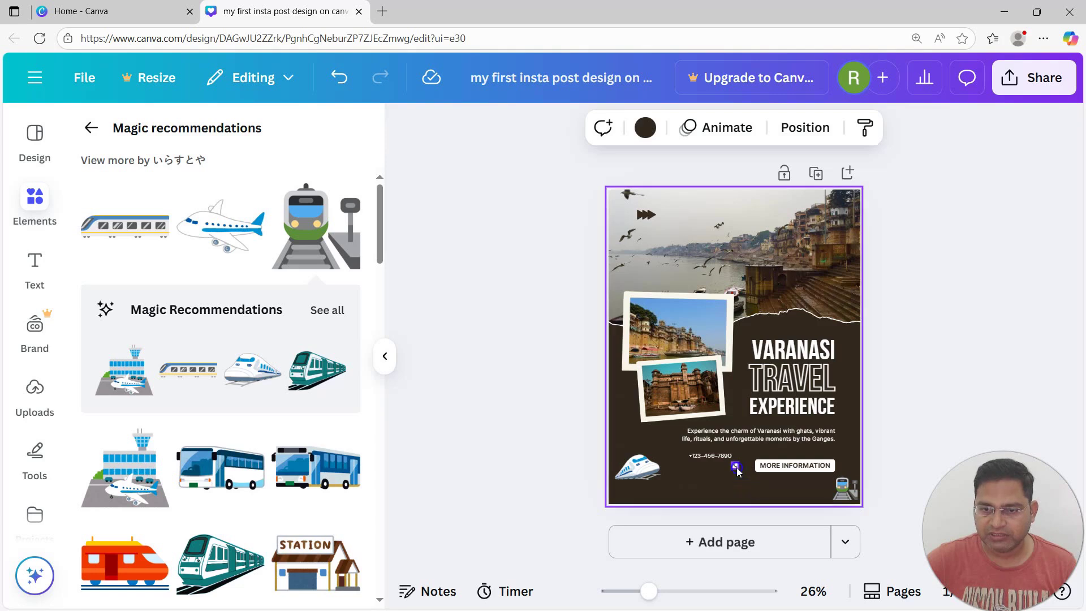
{"action": "left_click", "coordinate": [737, 460]}
{"action": "left_click", "coordinate": [643, 469]}
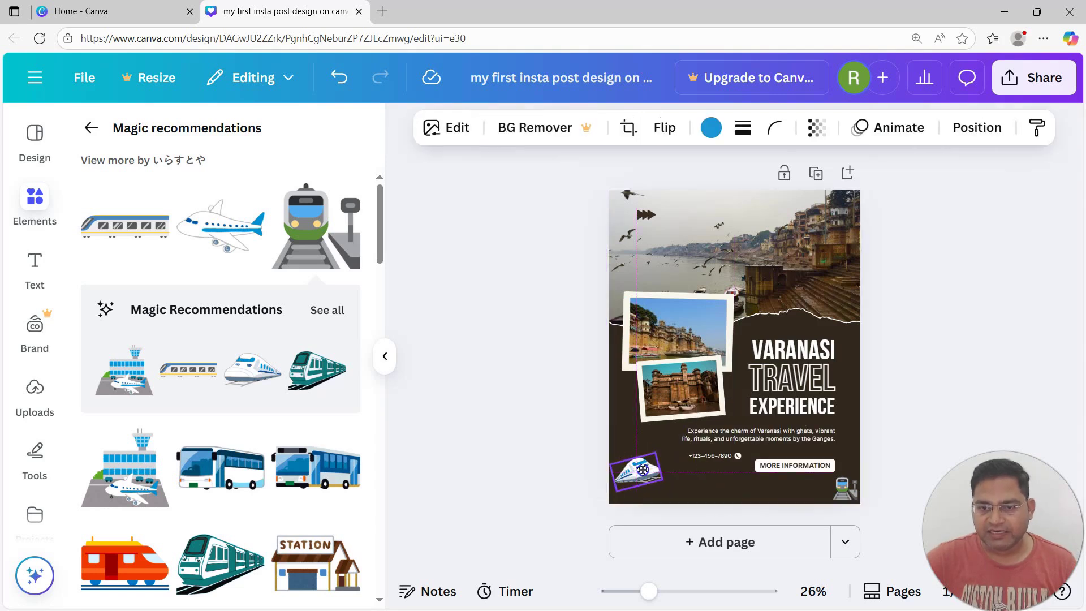
{"action": "left_click", "coordinate": [504, 391]}
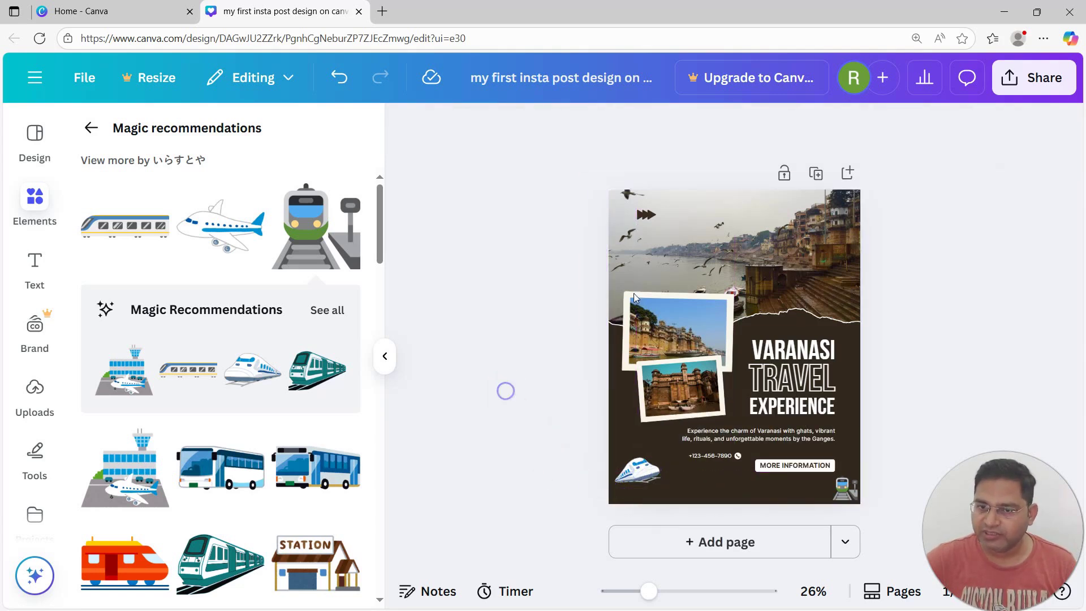
{"action": "left_click", "coordinate": [687, 329]}
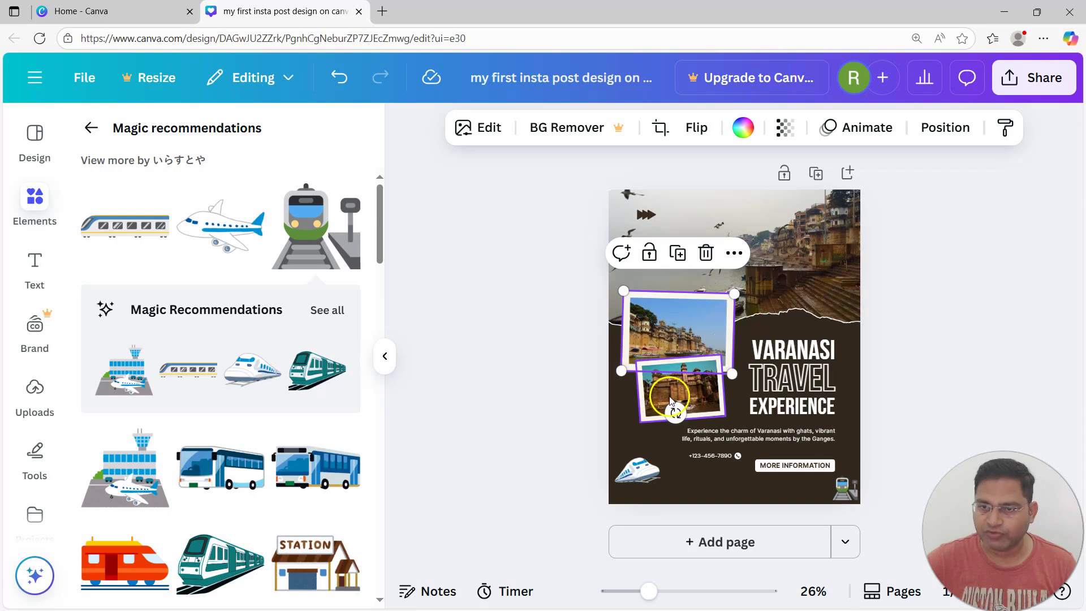
{"action": "left_click", "coordinate": [806, 257]}
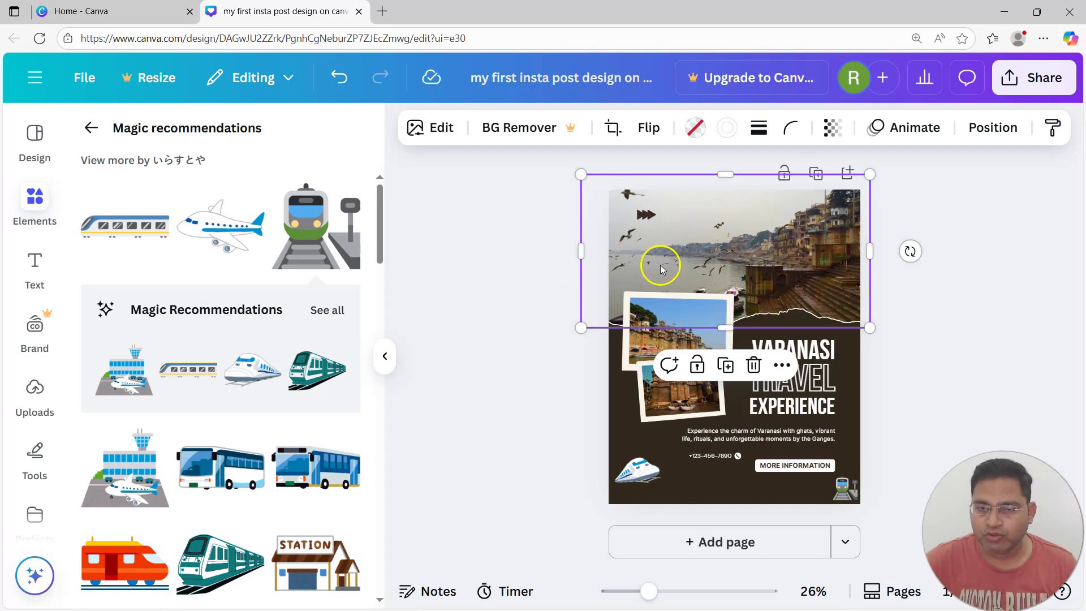
{"action": "left_click", "coordinate": [965, 361]}
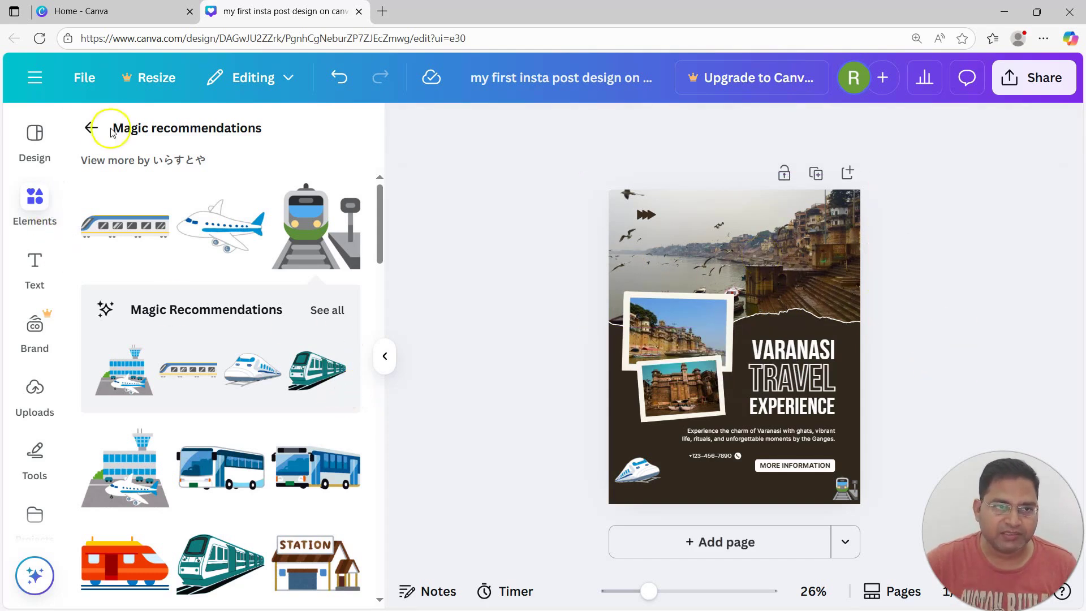
{"action": "left_click", "coordinate": [34, 148]}
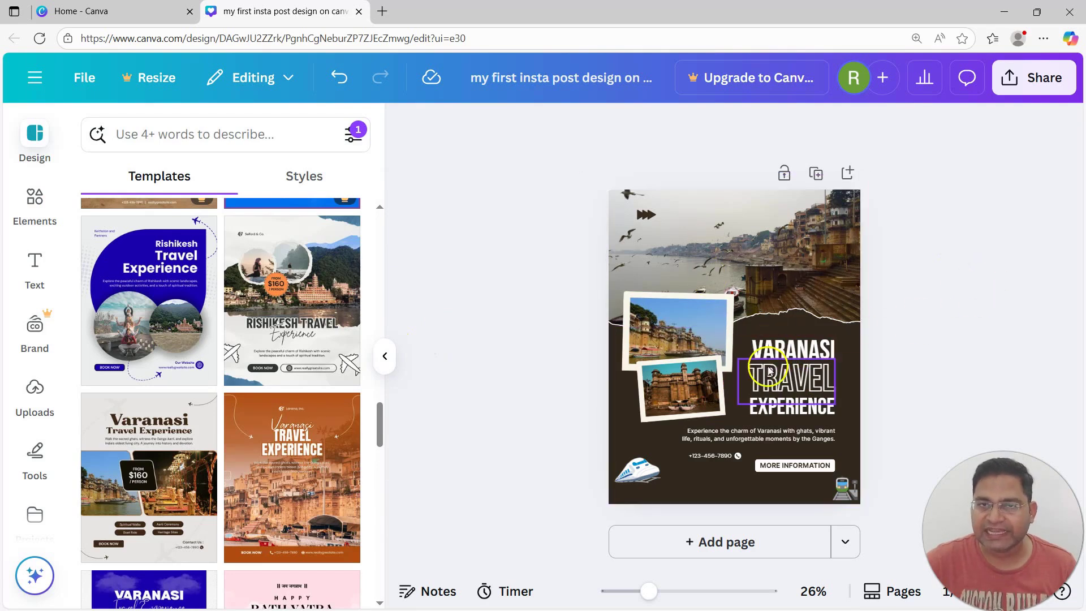
{"action": "left_click_drag", "start_coordinate": [706, 456], "coordinate": [703, 458]}
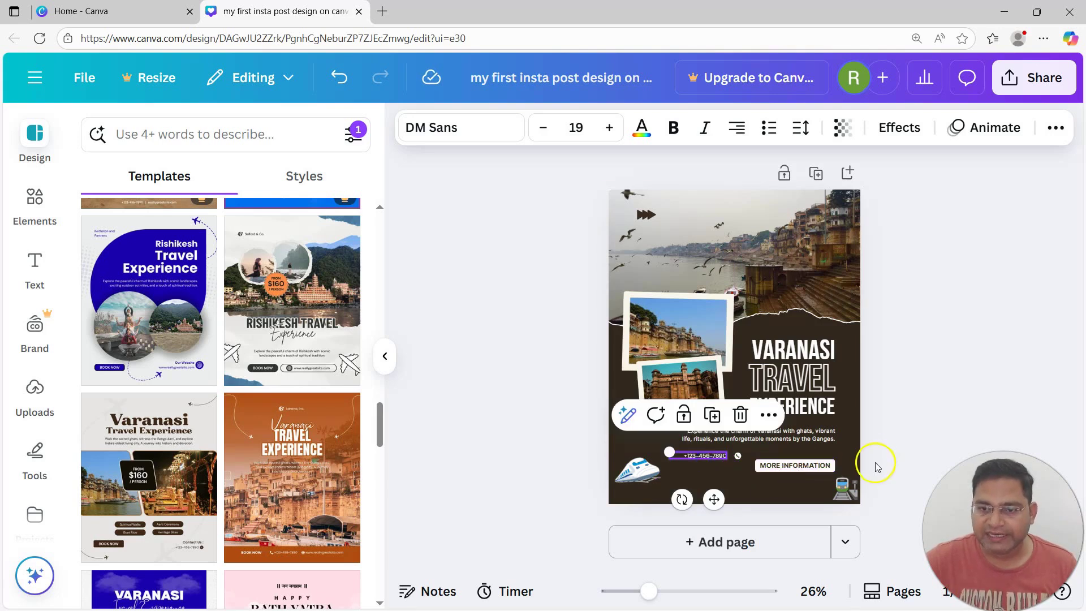
{"action": "left_click", "coordinate": [980, 278]}
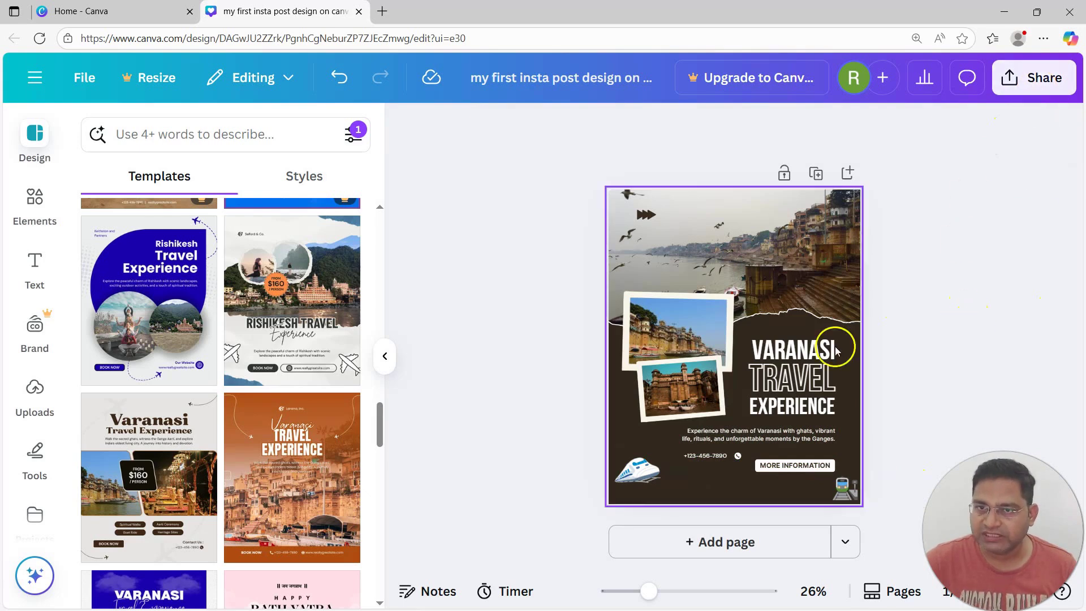
{"action": "left_click", "coordinate": [616, 455]}
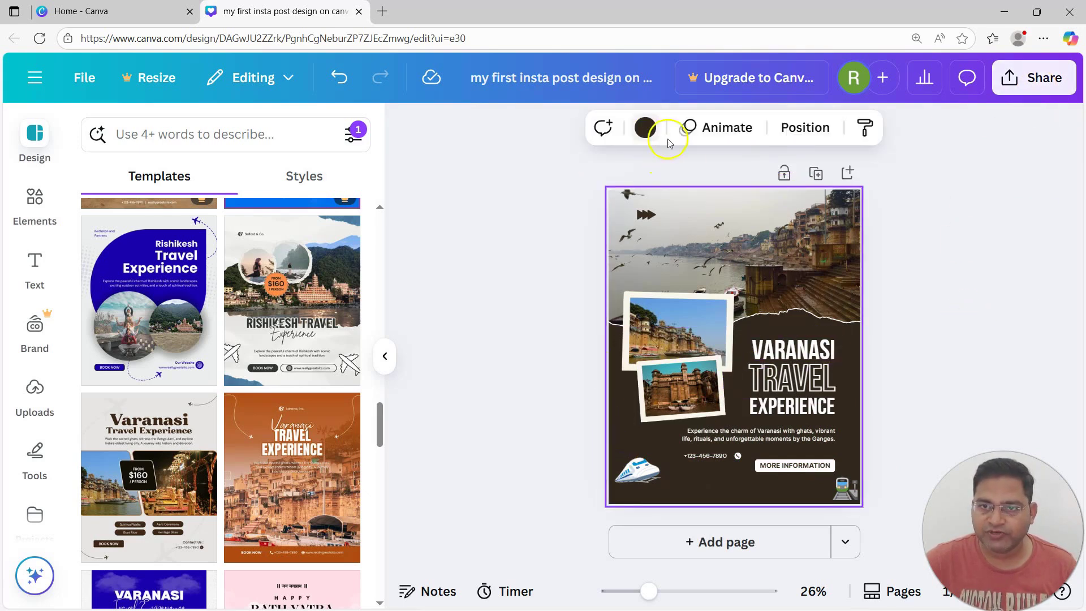
{"action": "left_click", "coordinate": [979, 261]}
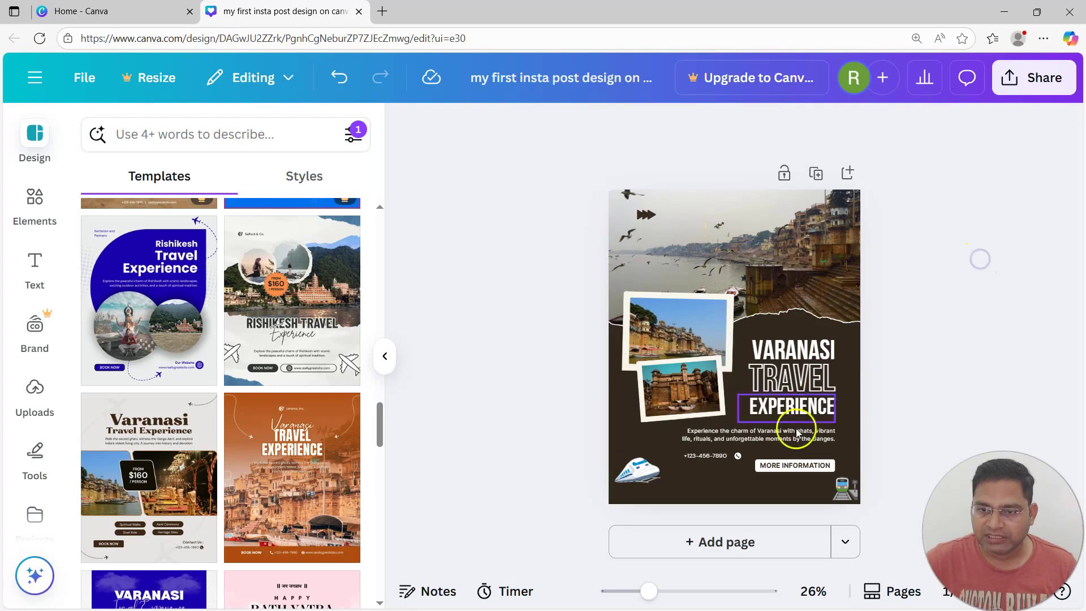
{"action": "left_click", "coordinate": [634, 469]}
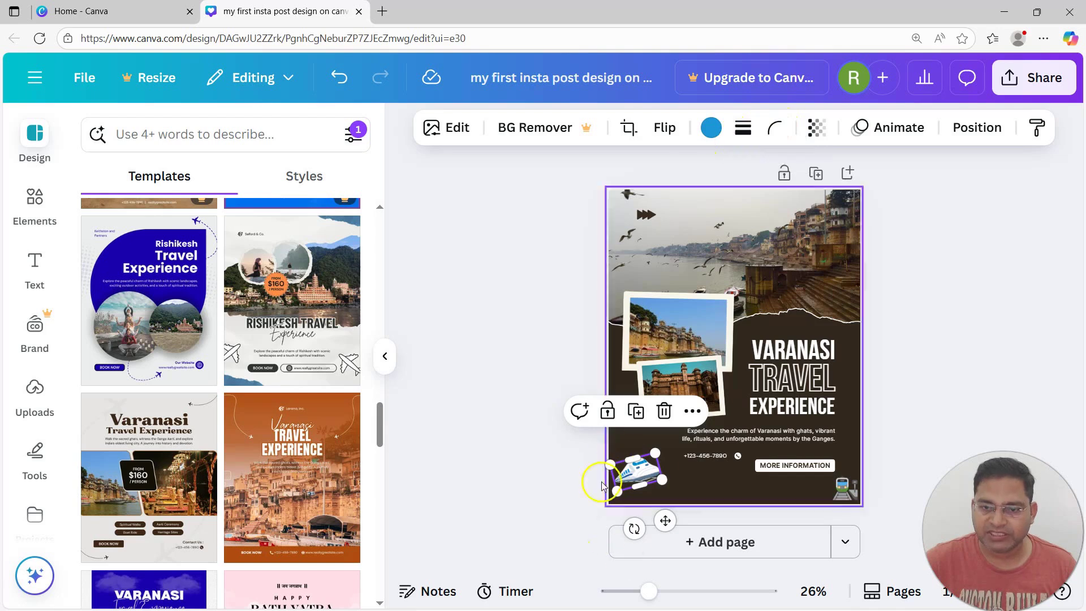
Recolour the lower-left train graphic to a darker blue, #0D88C7
{"action": "left_click", "coordinate": [515, 469]}
{"action": "left_click", "coordinate": [624, 474]}
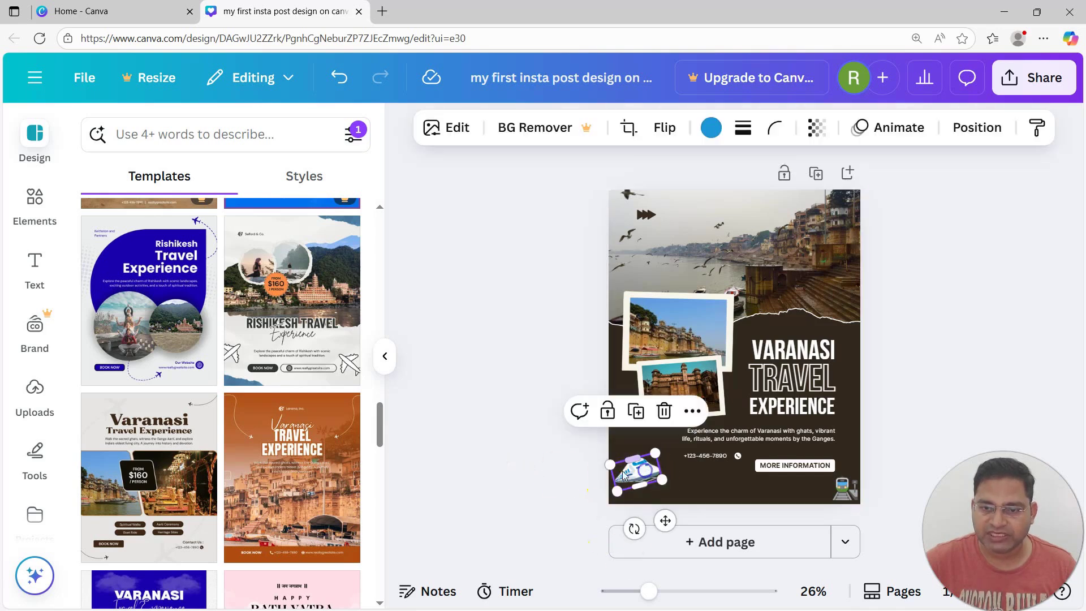
{"action": "left_click", "coordinate": [711, 130]}
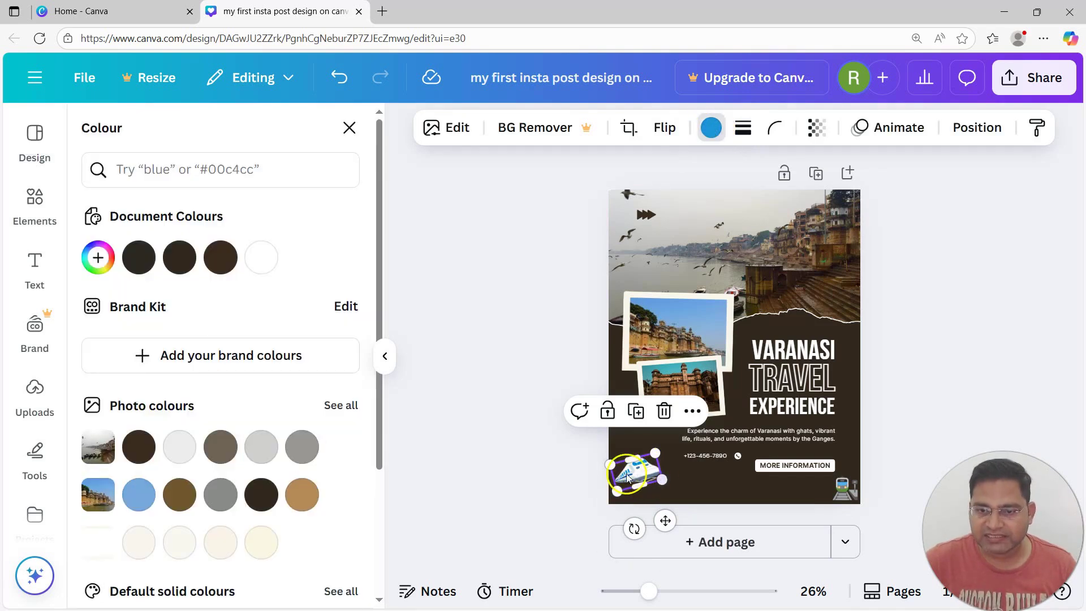
{"action": "left_click", "coordinate": [98, 258]}
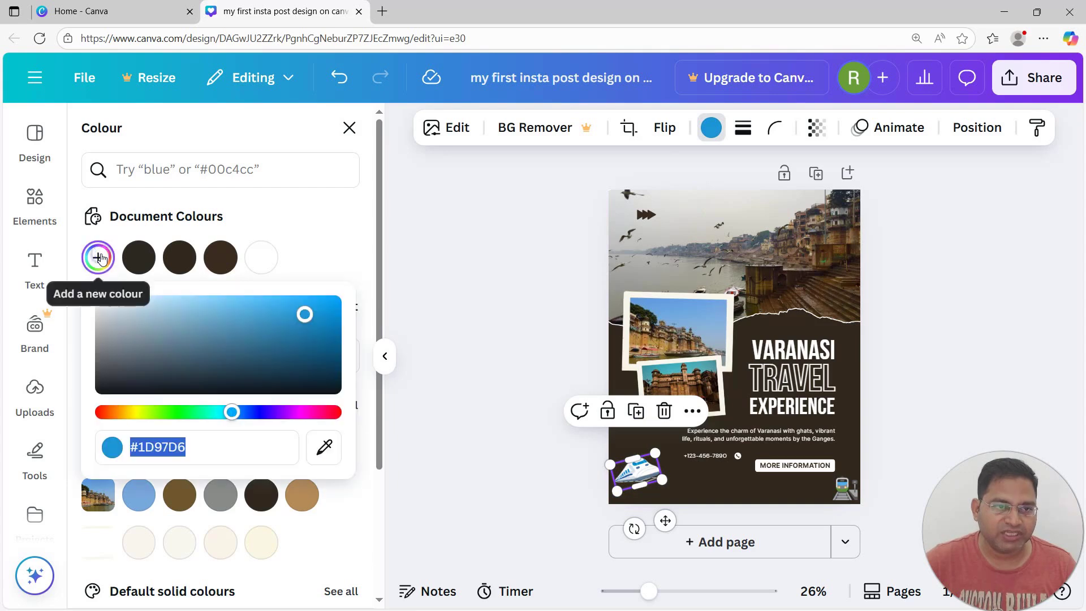
{"action": "left_click", "coordinate": [322, 319]}
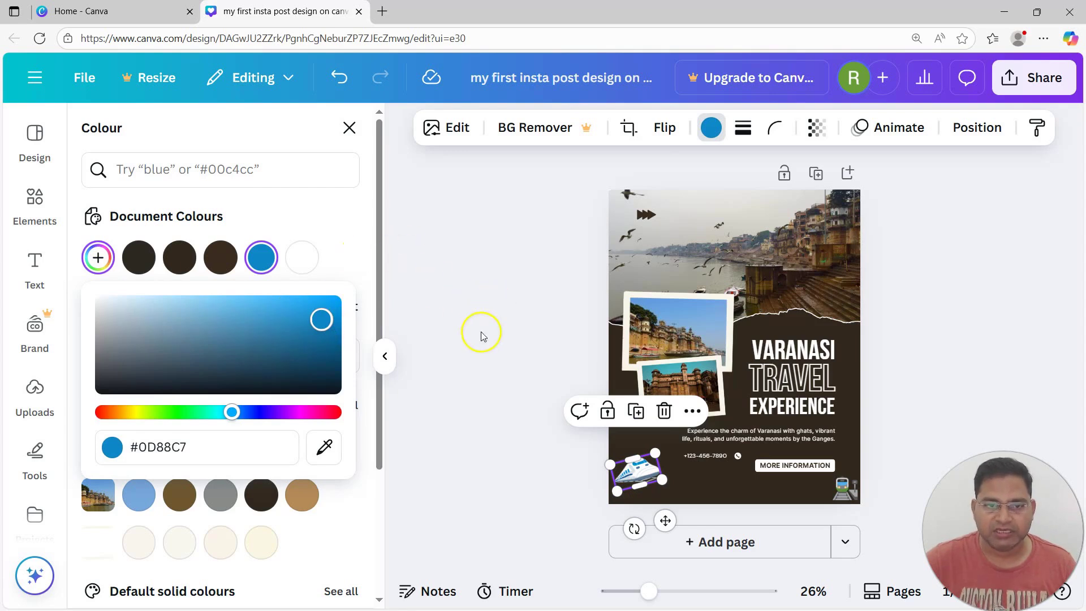
{"action": "left_click", "coordinate": [327, 334]}
{"action": "left_click", "coordinate": [856, 509]}
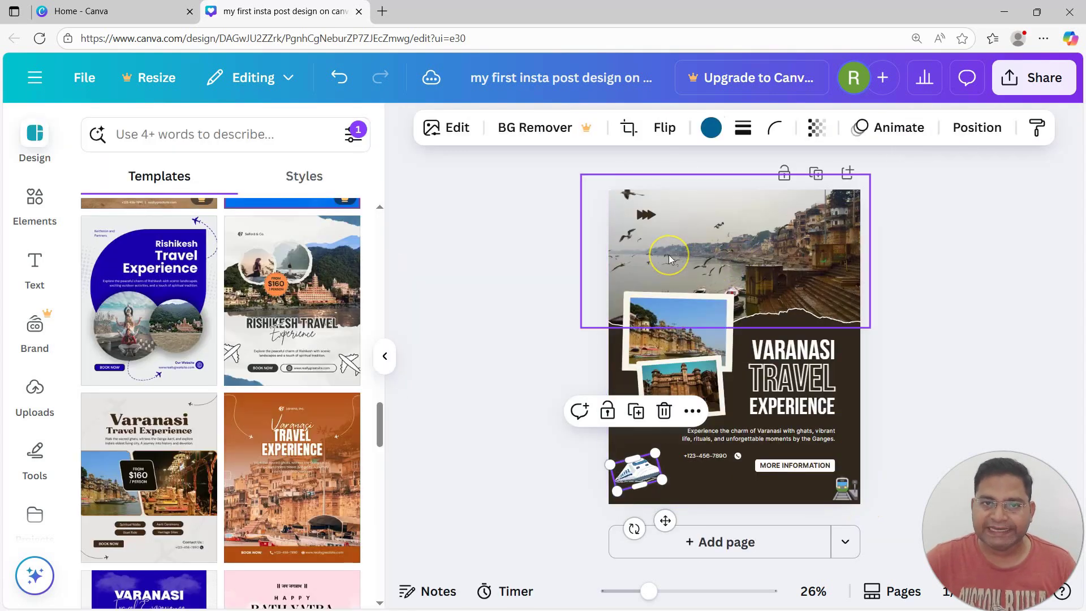
{"action": "left_click", "coordinate": [934, 259]}
{"action": "left_click", "coordinate": [732, 457]}
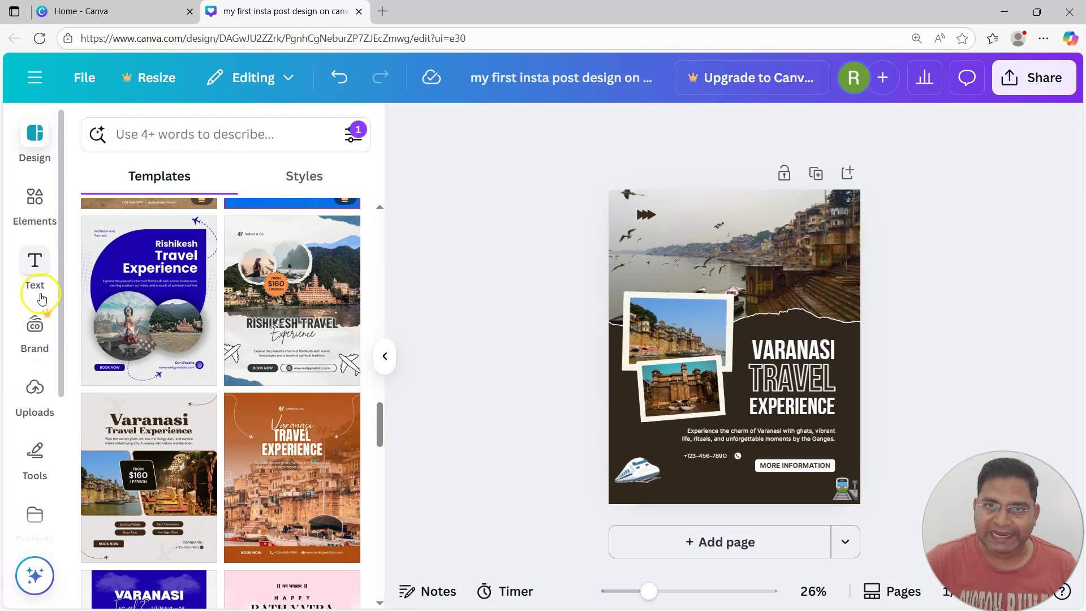
Add the RCV Academy logo from Uploads to the page, keeping it out of the photo frame
{"action": "left_click", "coordinate": [35, 373]}
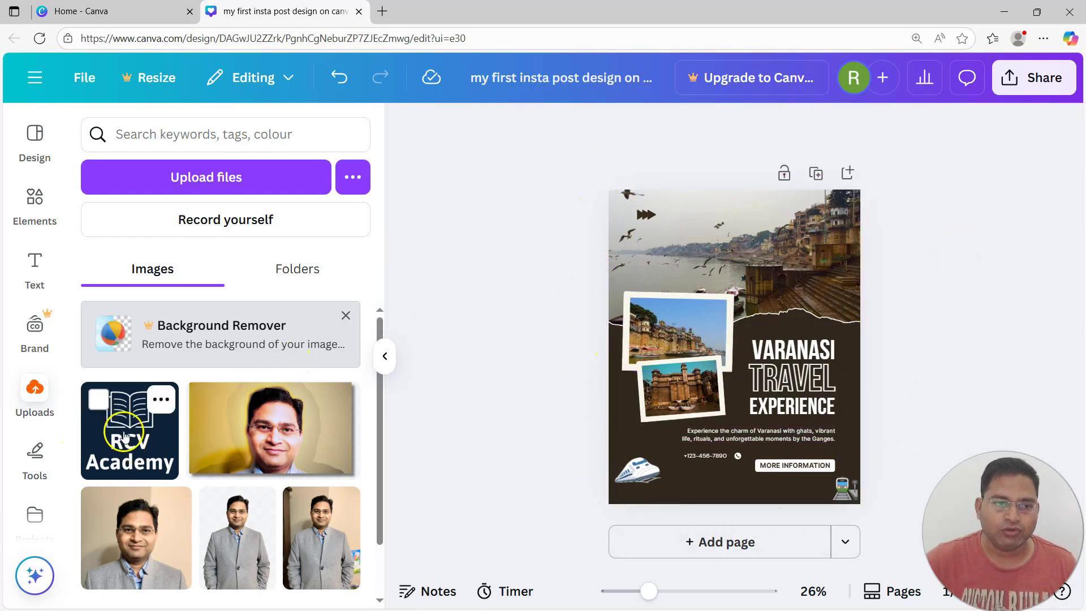
{"action": "left_click", "coordinate": [150, 424]}
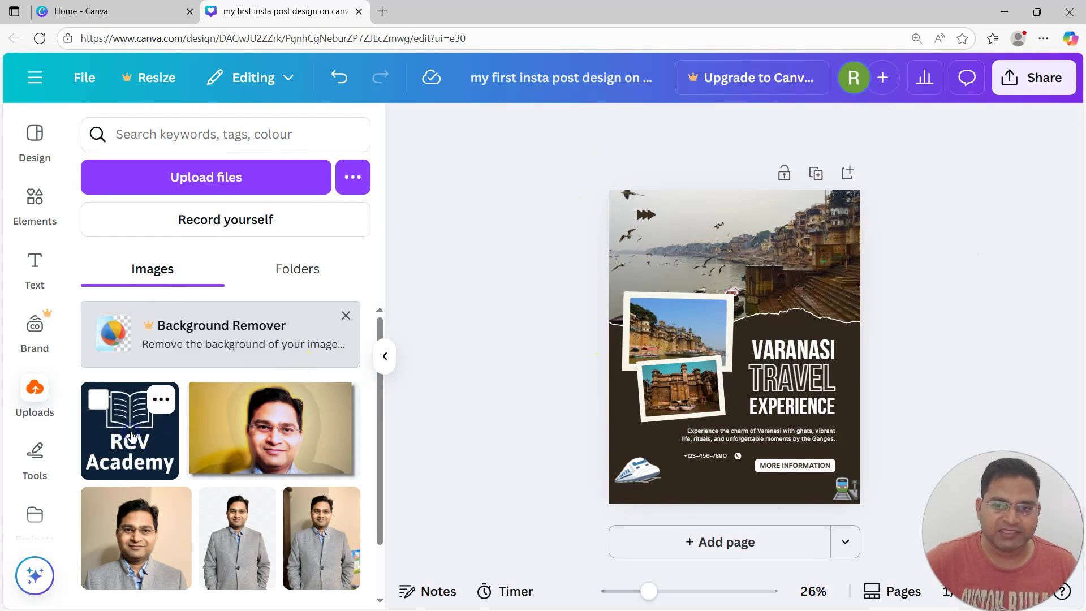
{"action": "left_click_drag", "start_coordinate": [758, 301], "coordinate": [795, 336]}
{"action": "key", "text": "ctrl+z"}
{"action": "key", "text": "ctrl+z"}
Shrink the RCV Academy logo into the post's bottom-left corner
{"action": "left_click", "coordinate": [785, 333]}
{"action": "left_click_drag", "start_coordinate": [644, 437], "coordinate": [645, 470]}
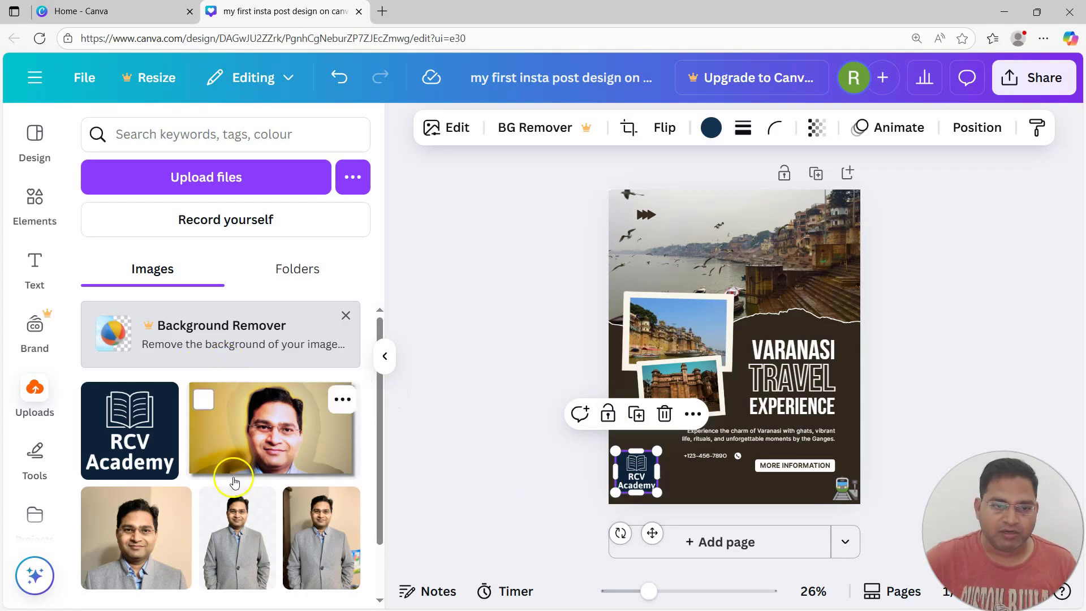
{"action": "scroll", "coordinate": [235, 486], "scroll_direction": "down", "scroll_amount": 2}
{"action": "scroll", "coordinate": [241, 504], "scroll_direction": "up", "scroll_amount": 2}
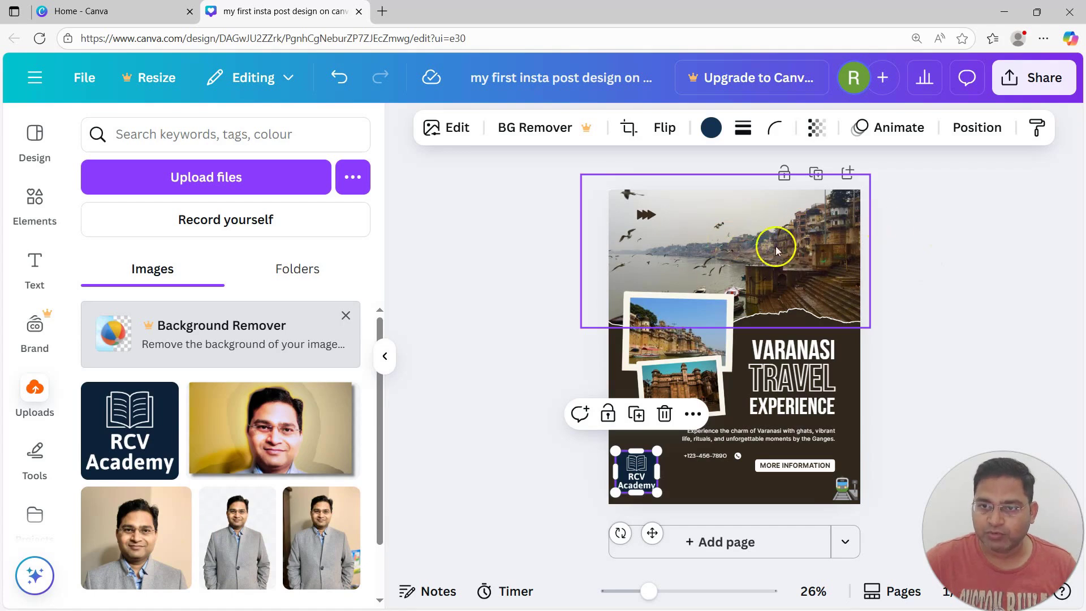
{"action": "left_click", "coordinate": [487, 322]}
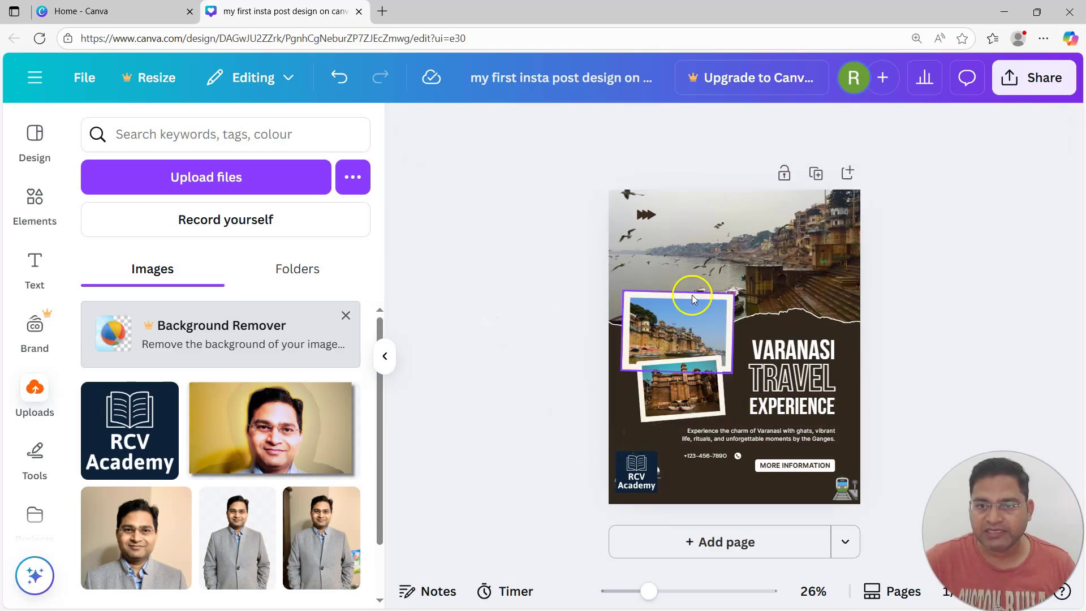
{"action": "left_click", "coordinate": [1035, 77]}
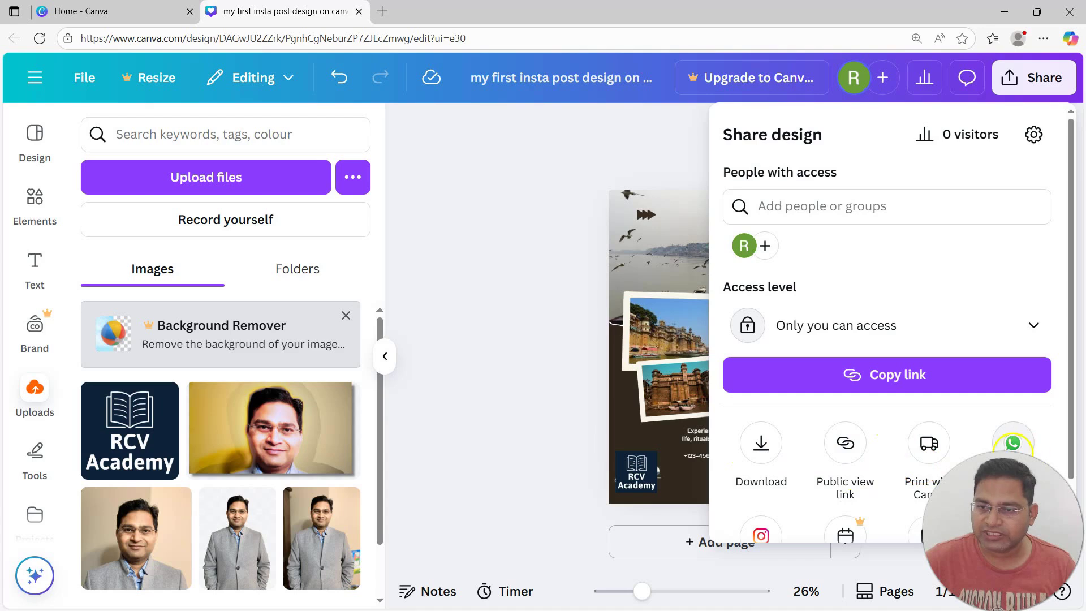
Choose Instagram as the destination in the Share design panel
{"action": "scroll", "coordinate": [792, 475], "scroll_direction": "down", "scroll_amount": 1}
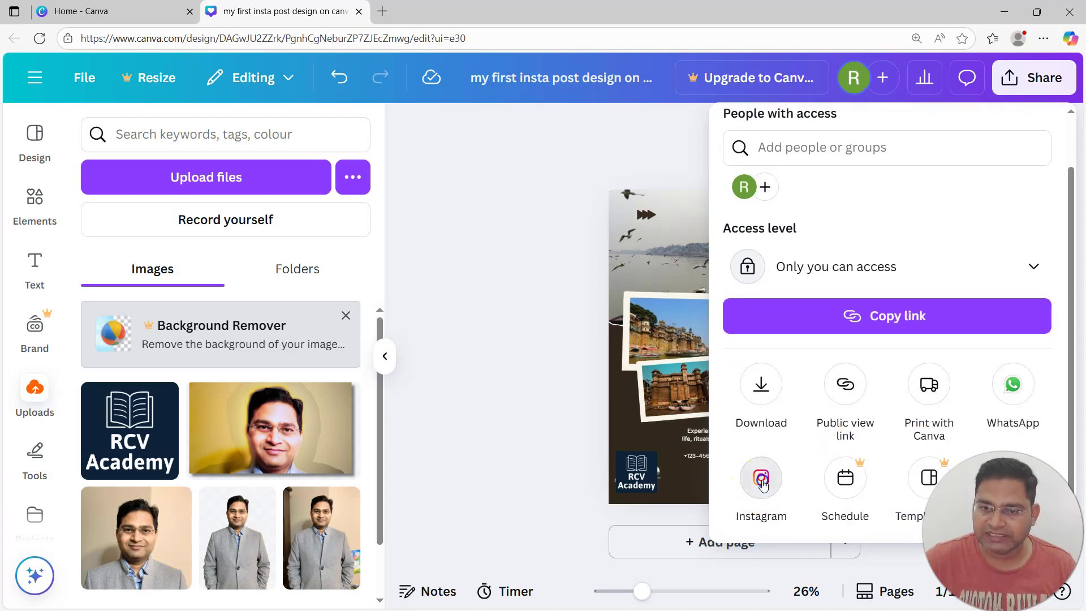
{"action": "left_click", "coordinate": [763, 478]}
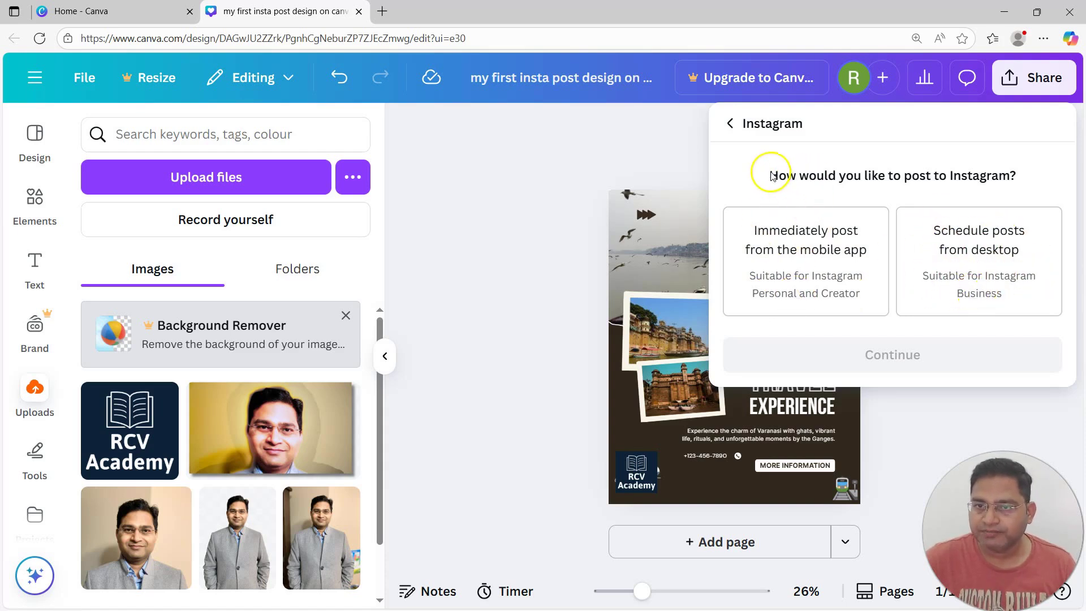
Select 'Immediately post from the mobile app', view the QR code, then dismiss the panel
{"action": "left_click", "coordinate": [773, 240]}
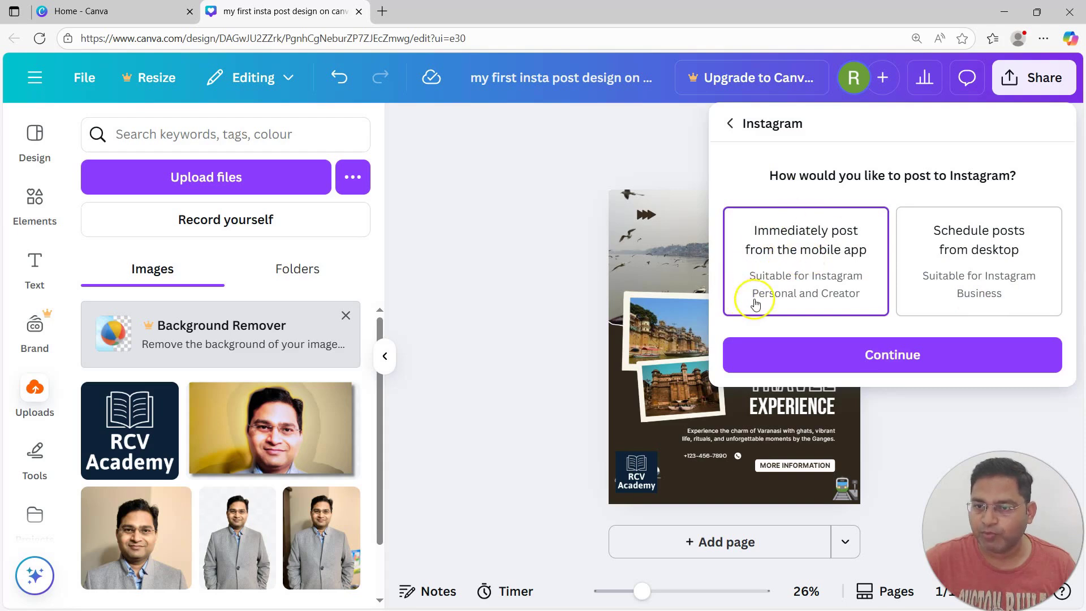
{"action": "left_click", "coordinate": [922, 356]}
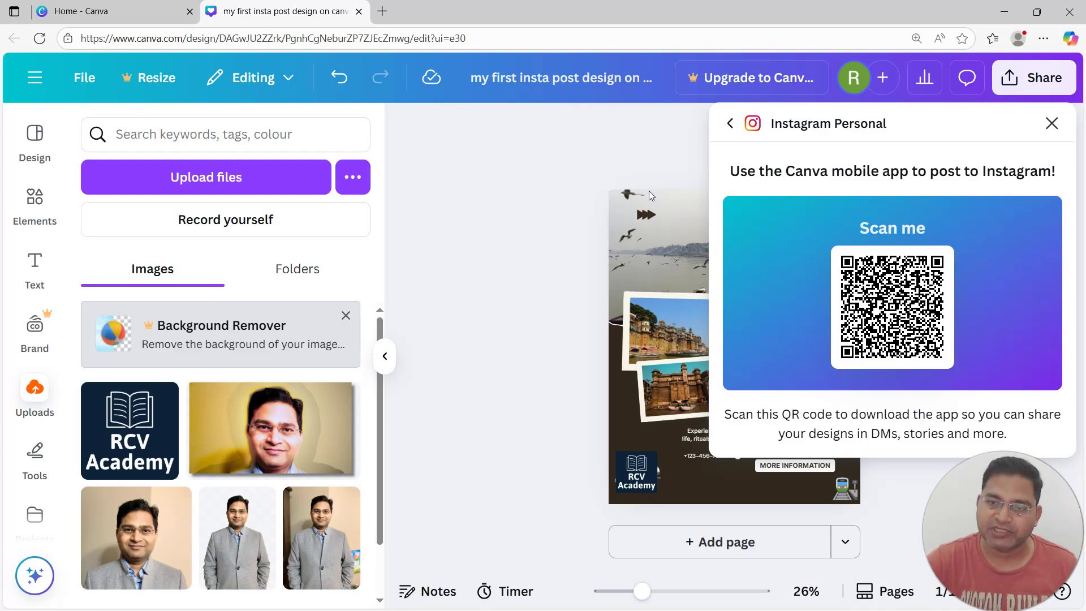
{"action": "left_click", "coordinate": [525, 214]}
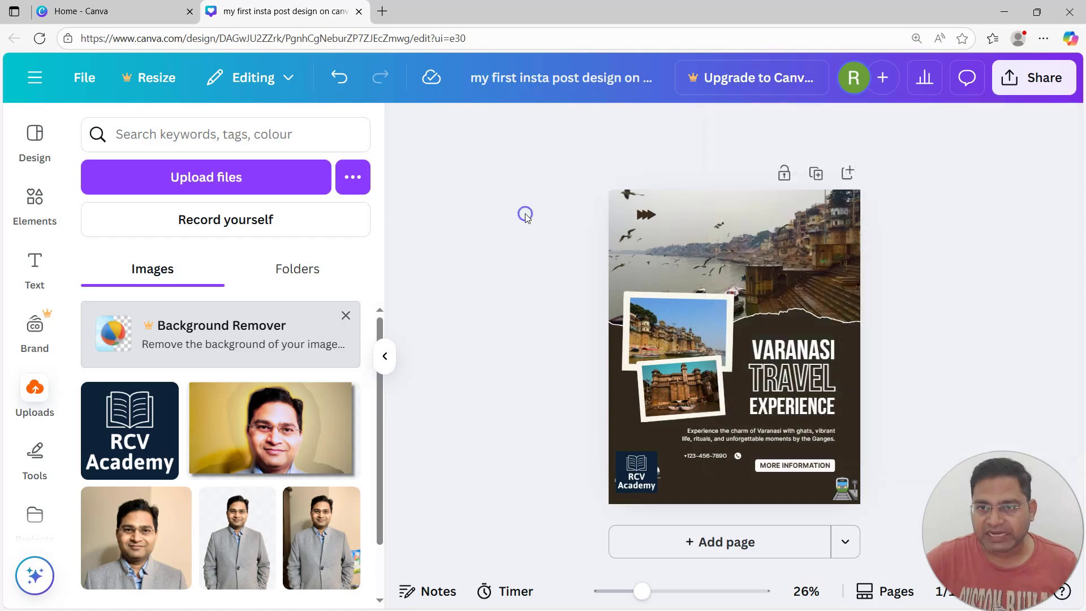